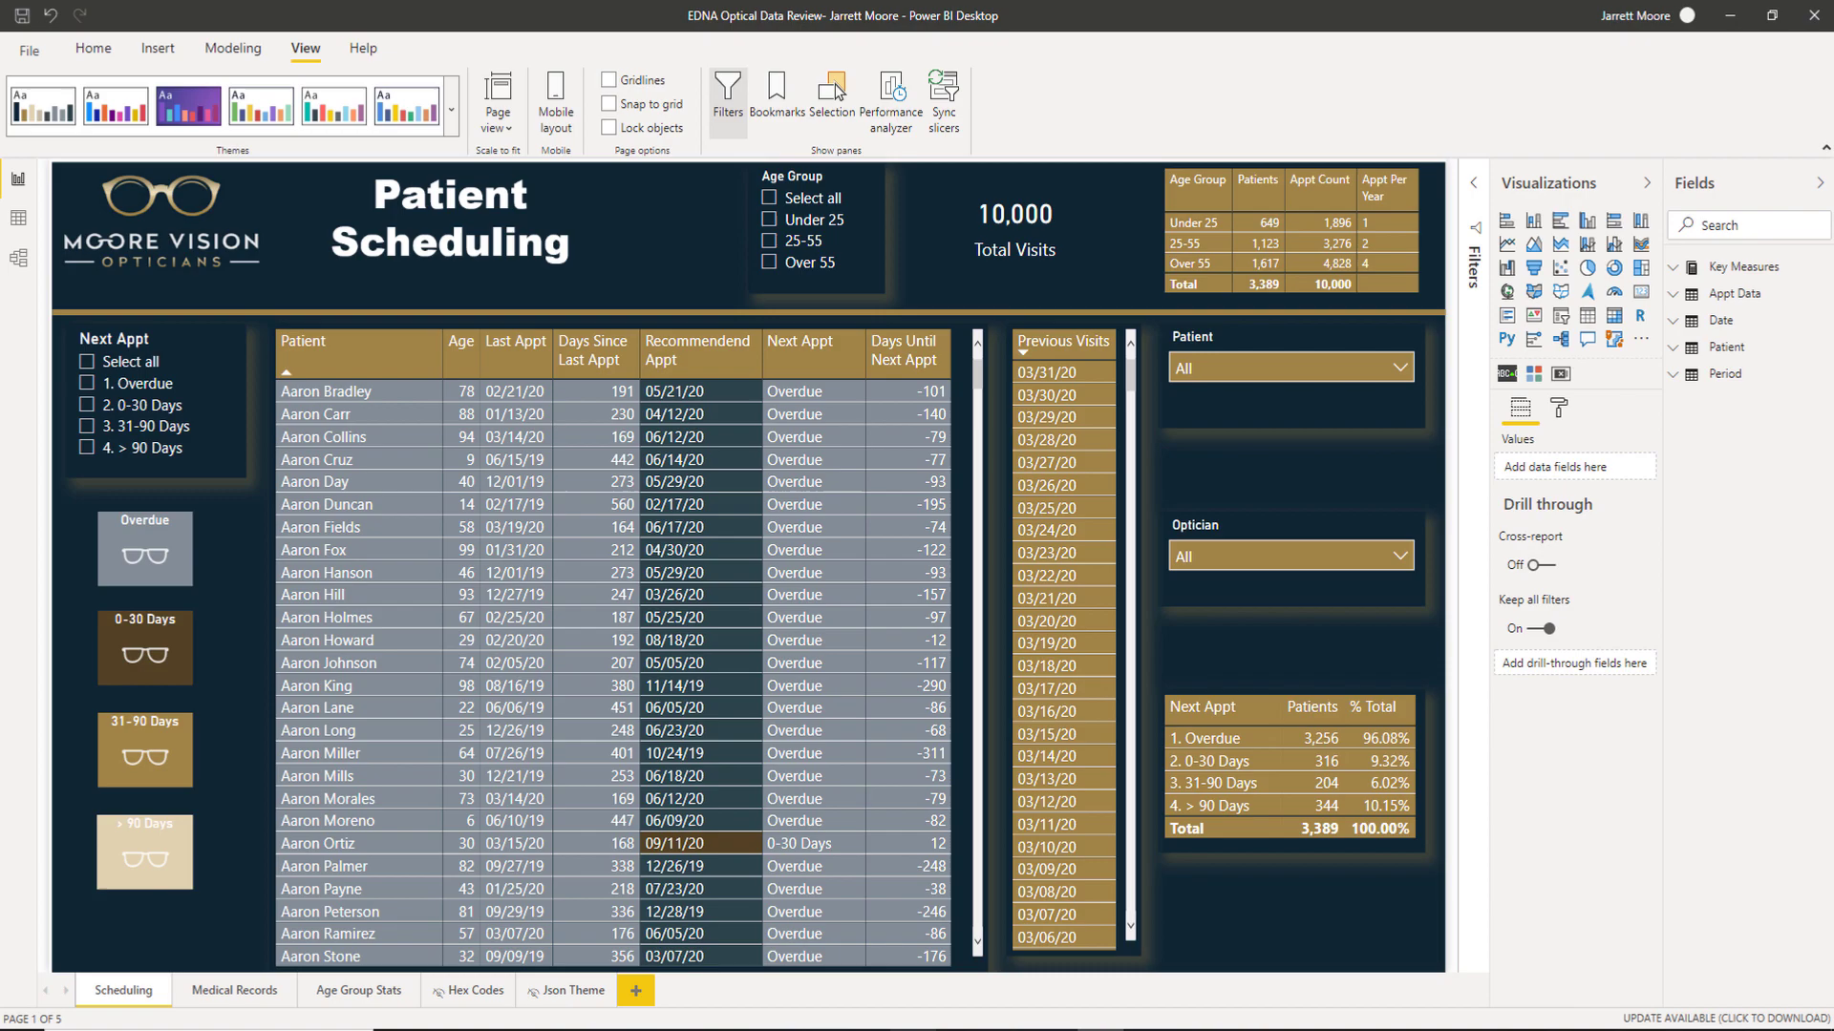
Step: Upload the Vision Logo image to Enterprise DNA's Image to Colours tool to extract five colours
mouse_move(915, 1012)
click(915, 931)
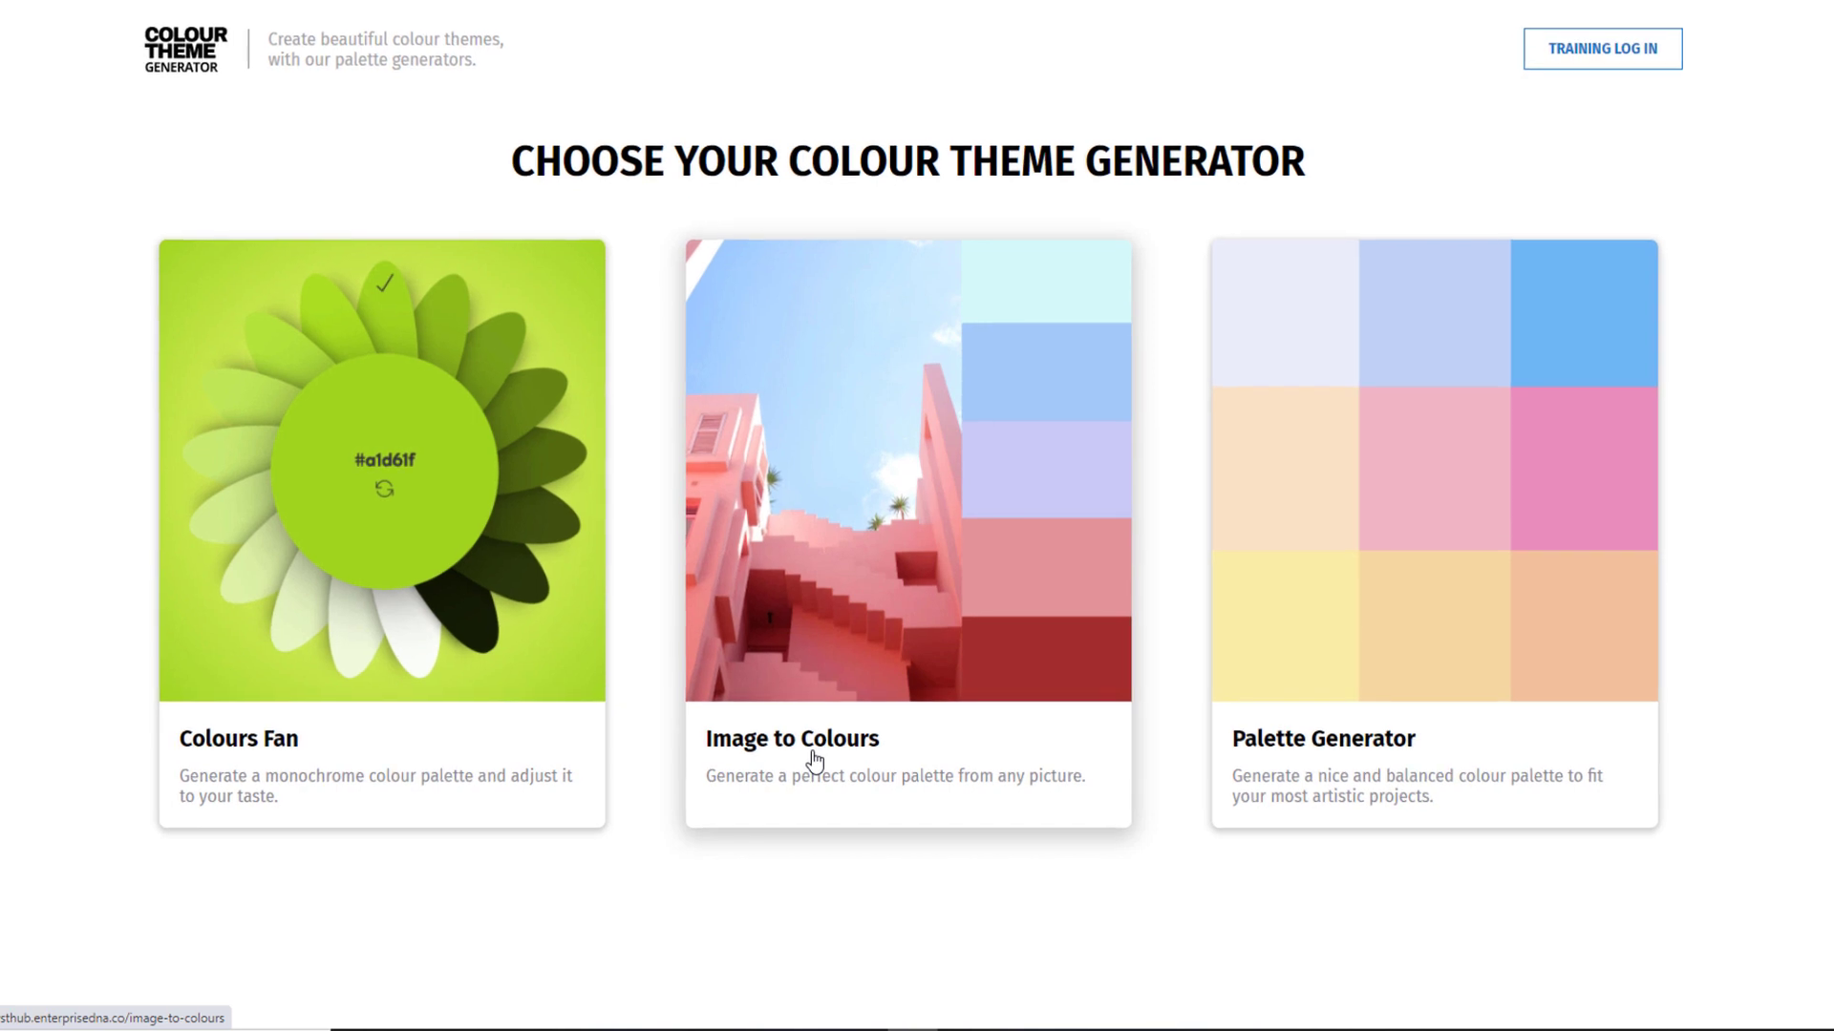
click(813, 759)
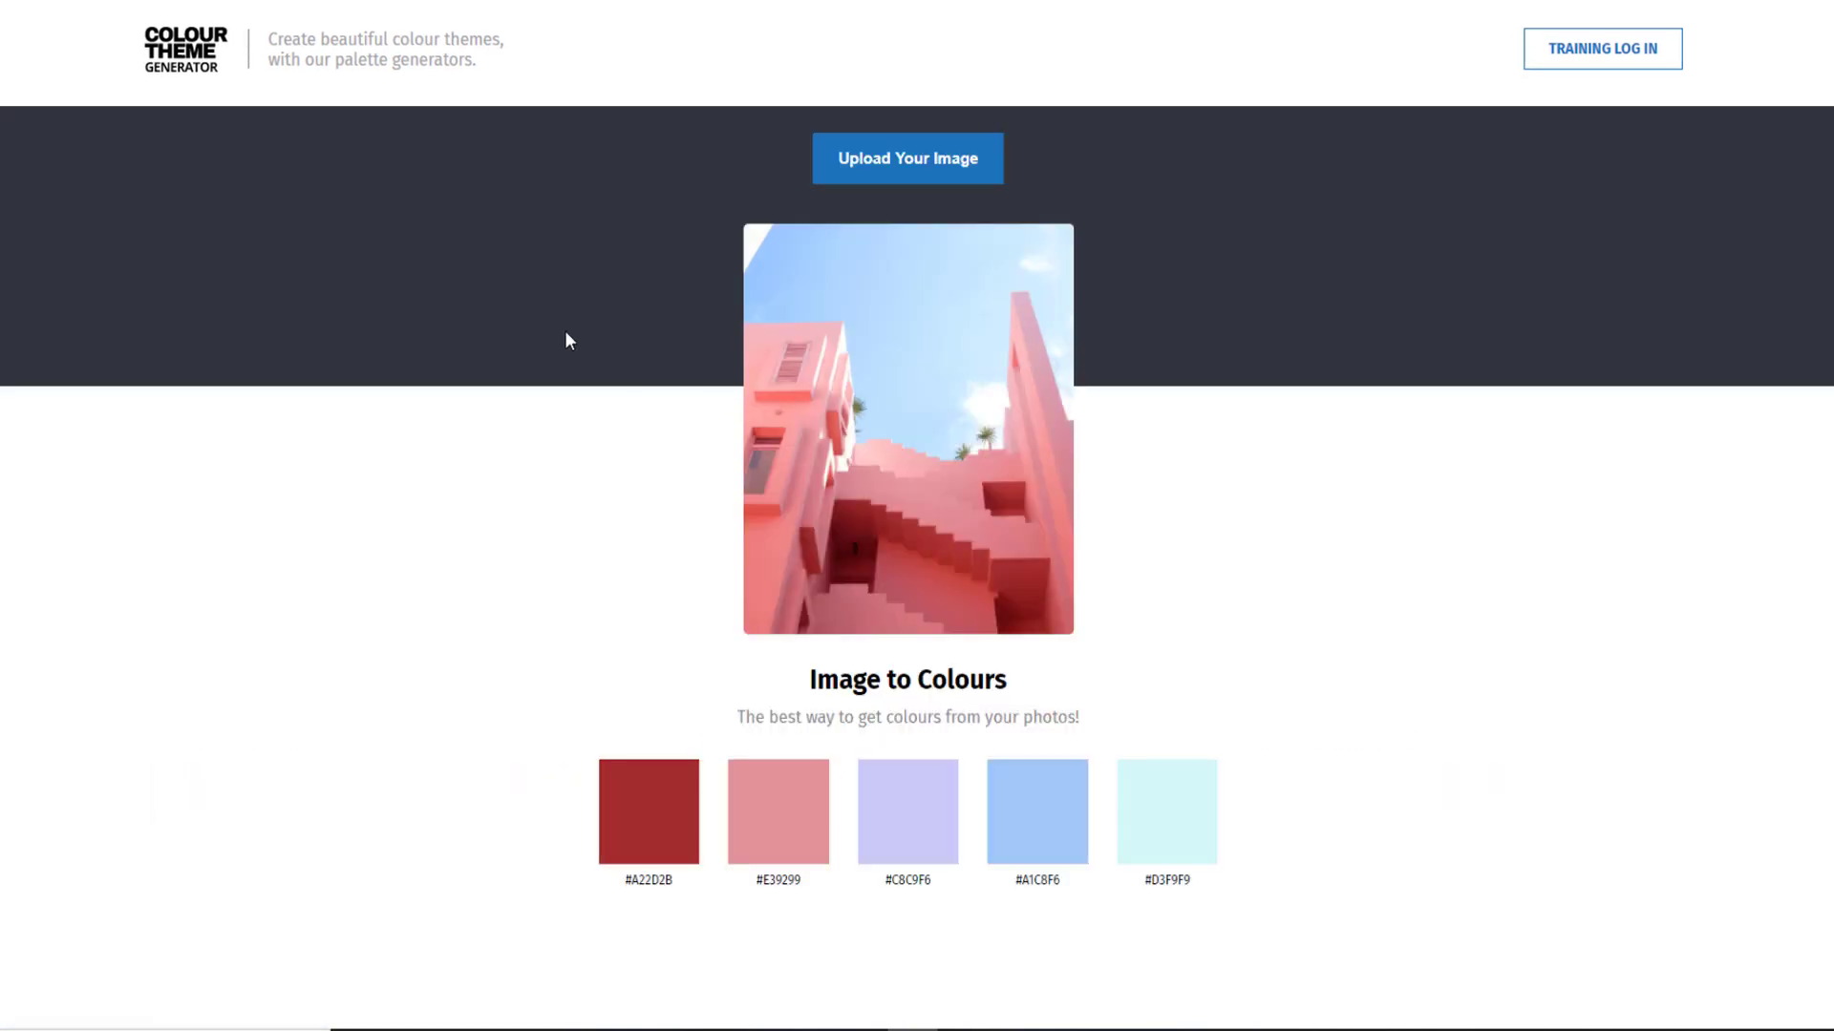
click(885, 162)
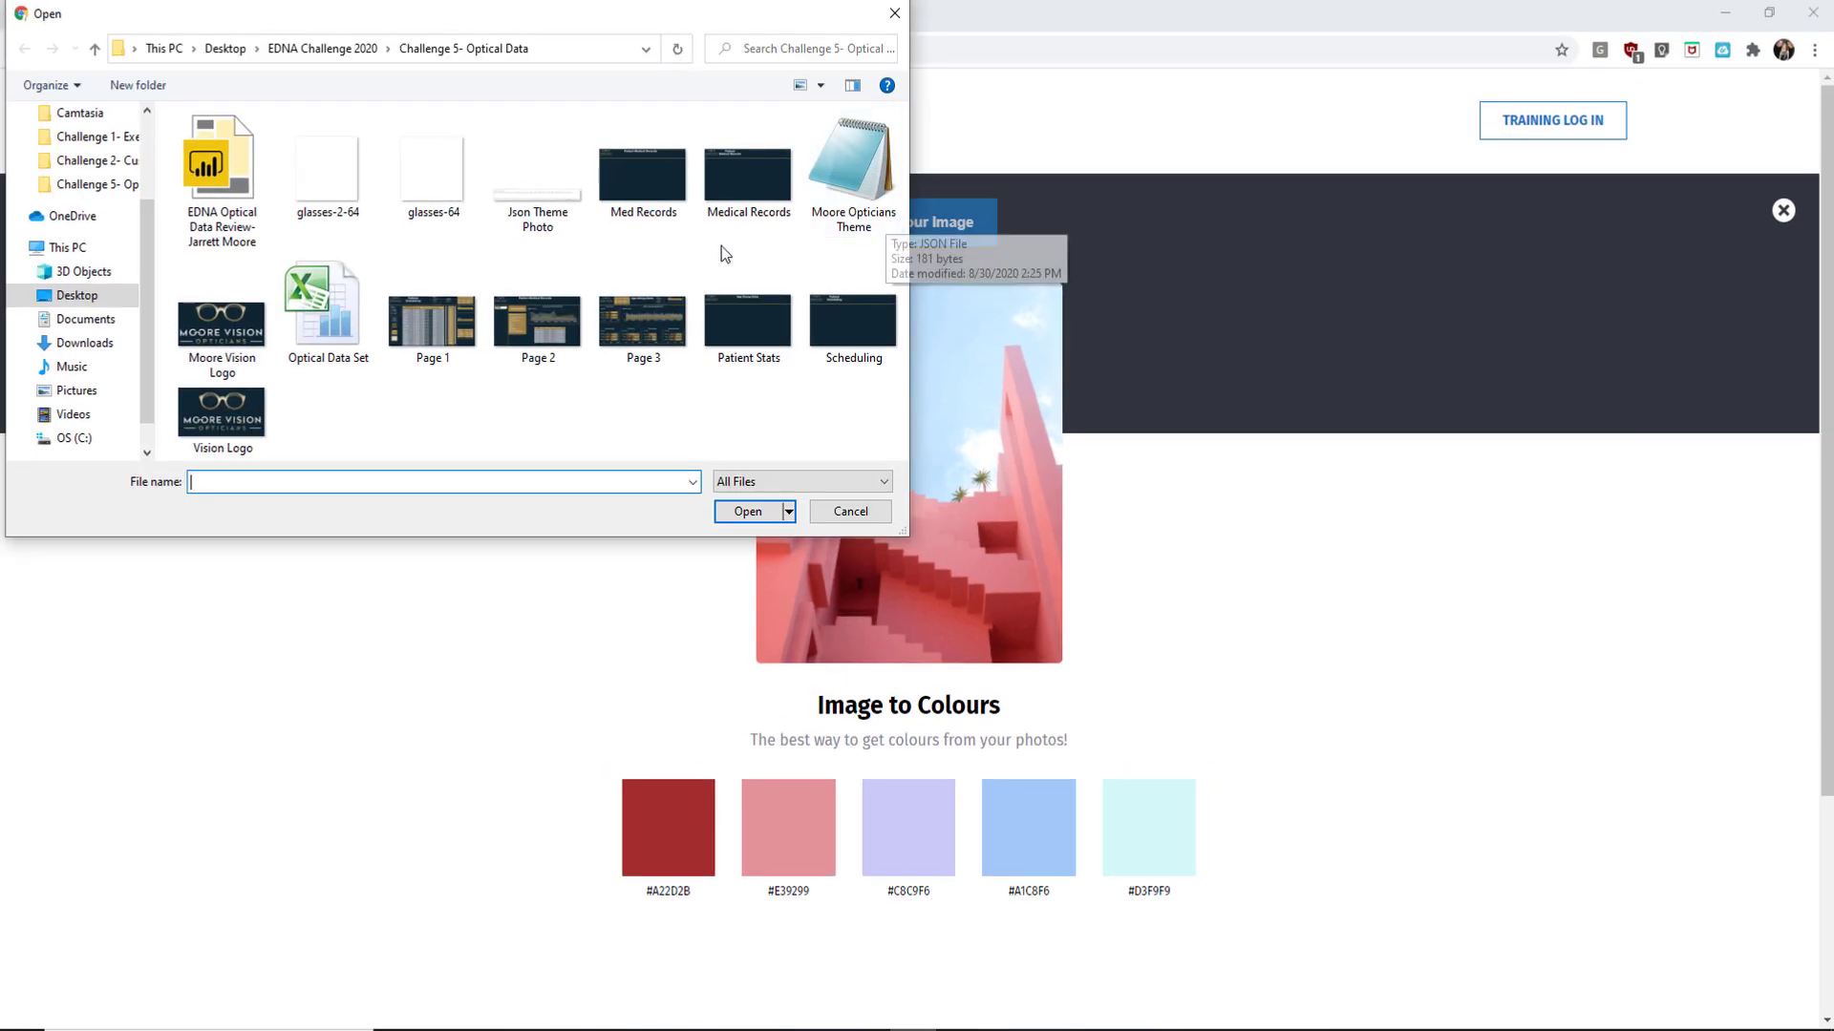
click(193, 426)
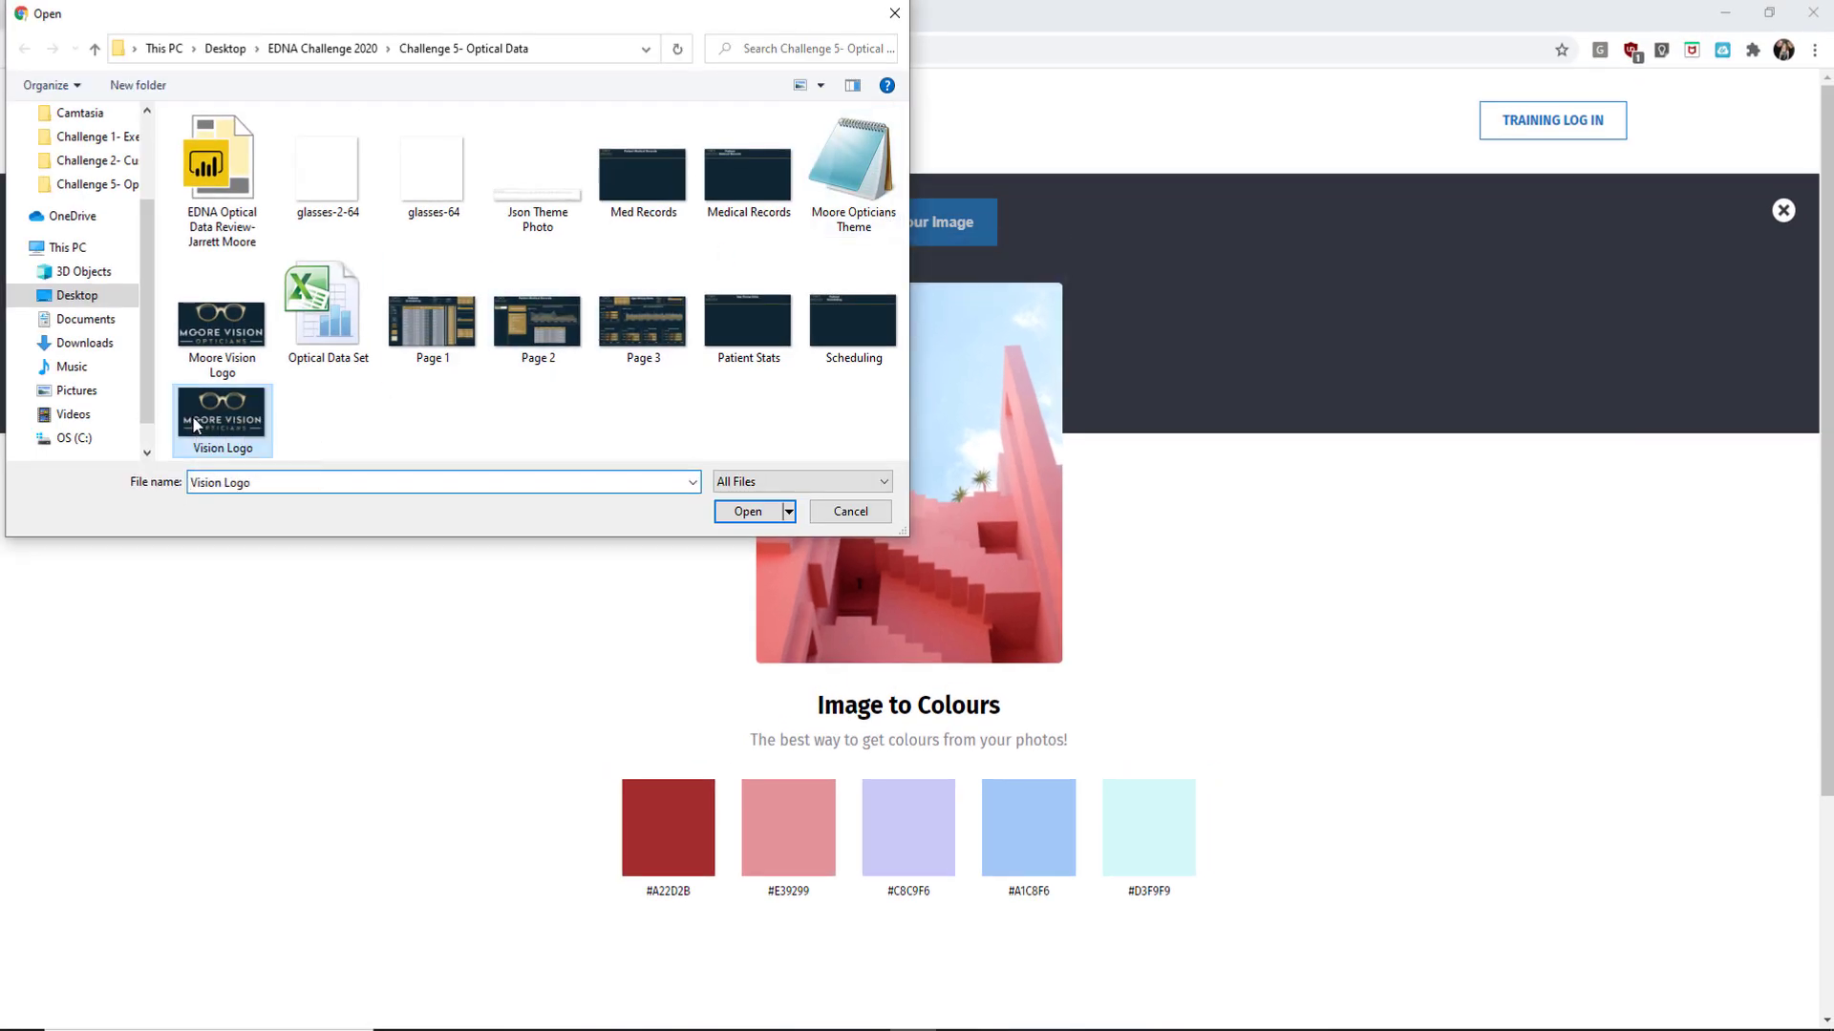
click(740, 511)
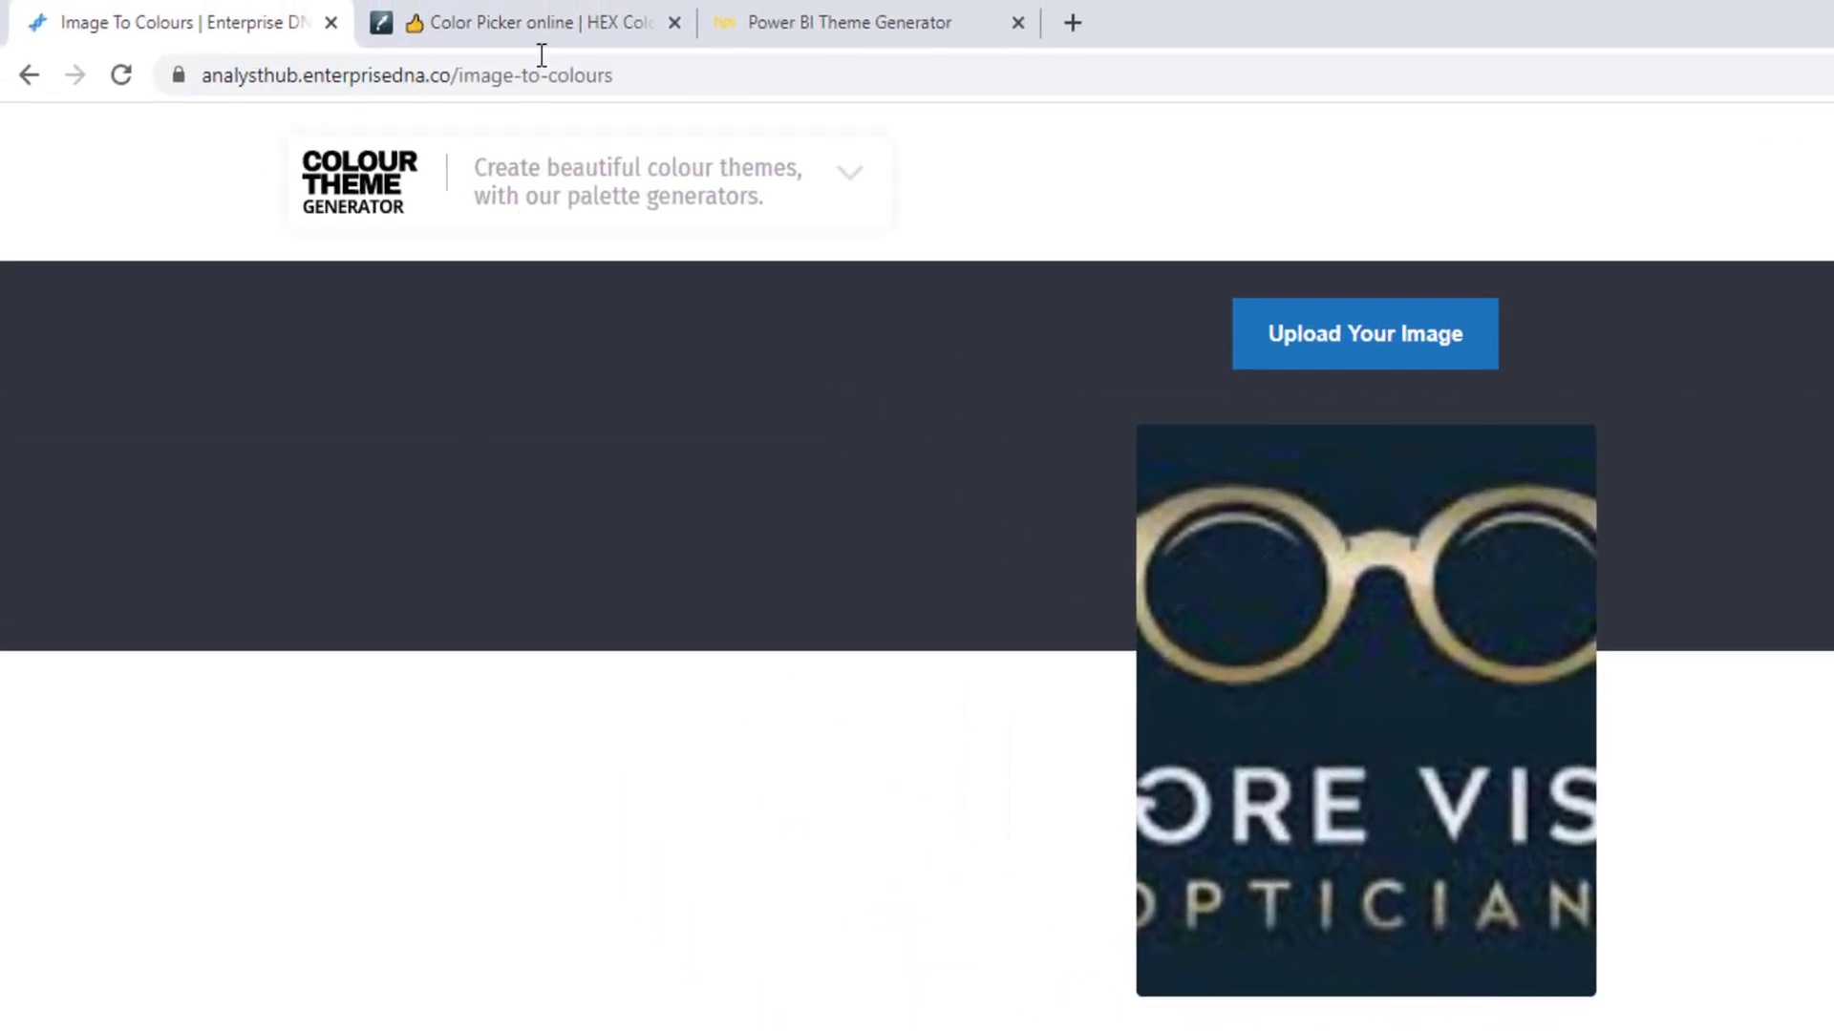
Step: Upload Vision Logo to imagecolorpicker.com and scroll to its navy dominant colour and ten-swatch palette
click(535, 24)
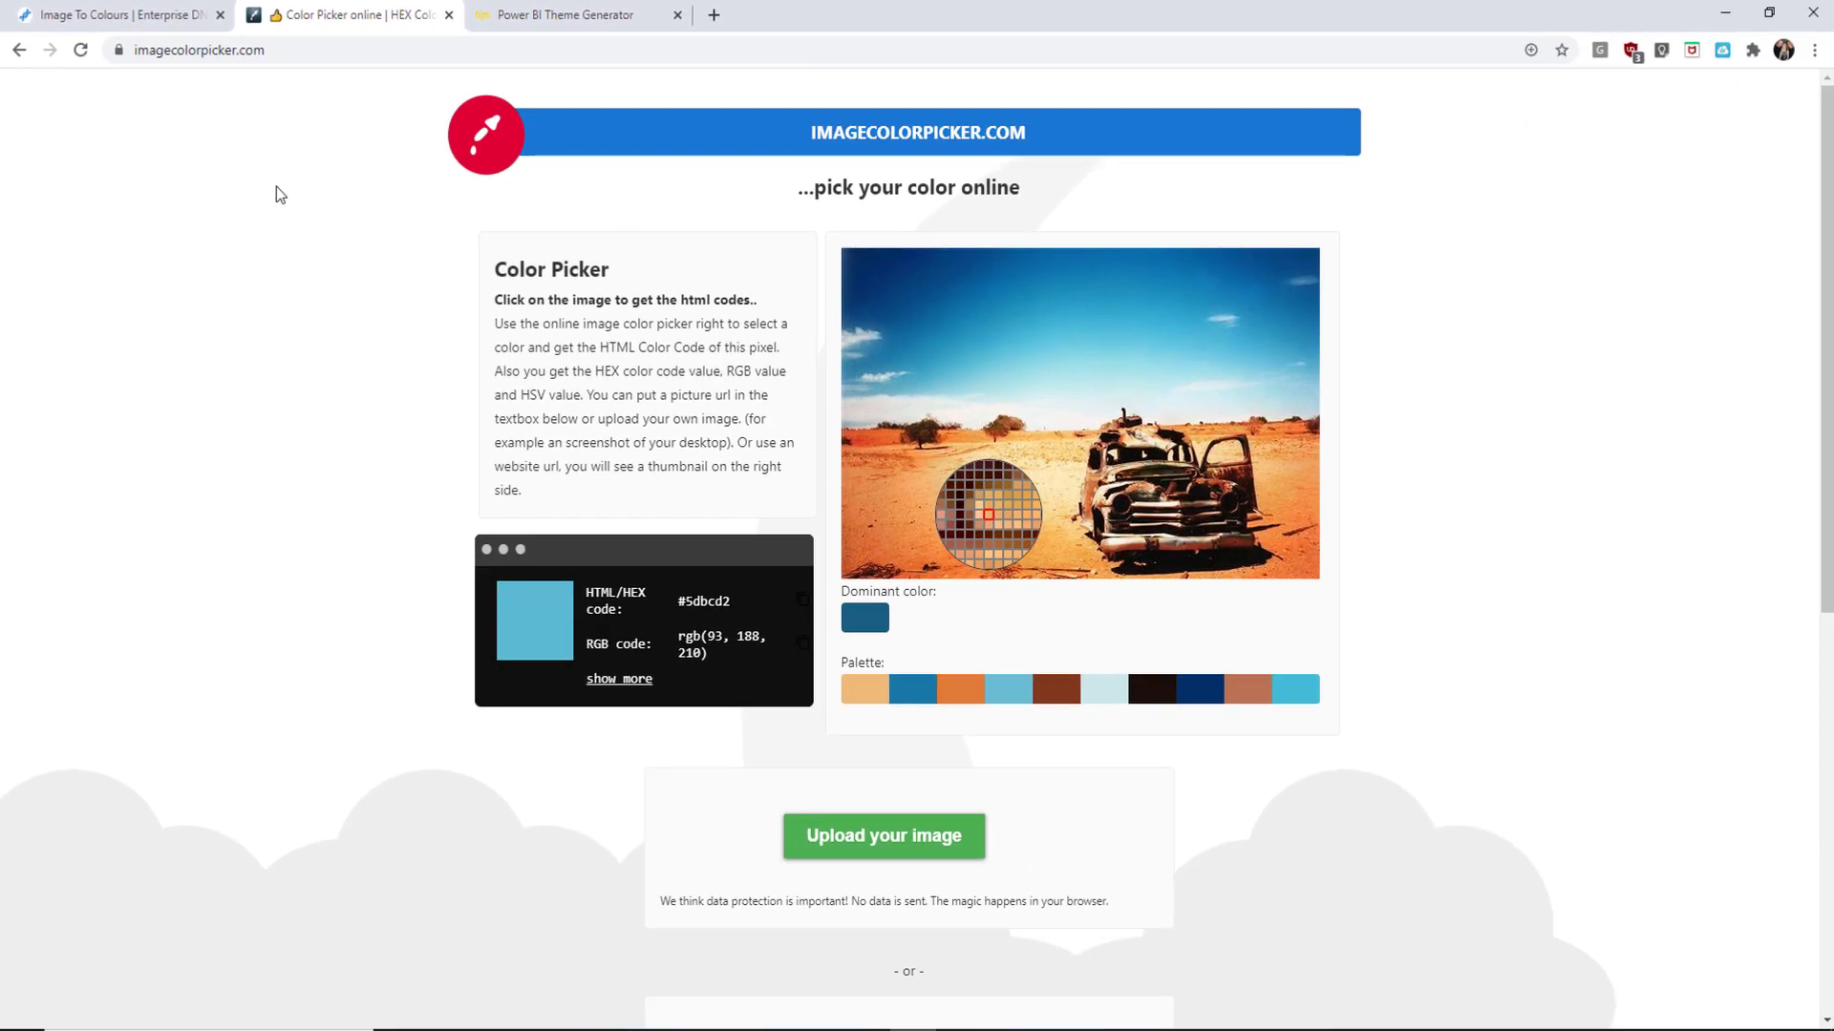
click(866, 844)
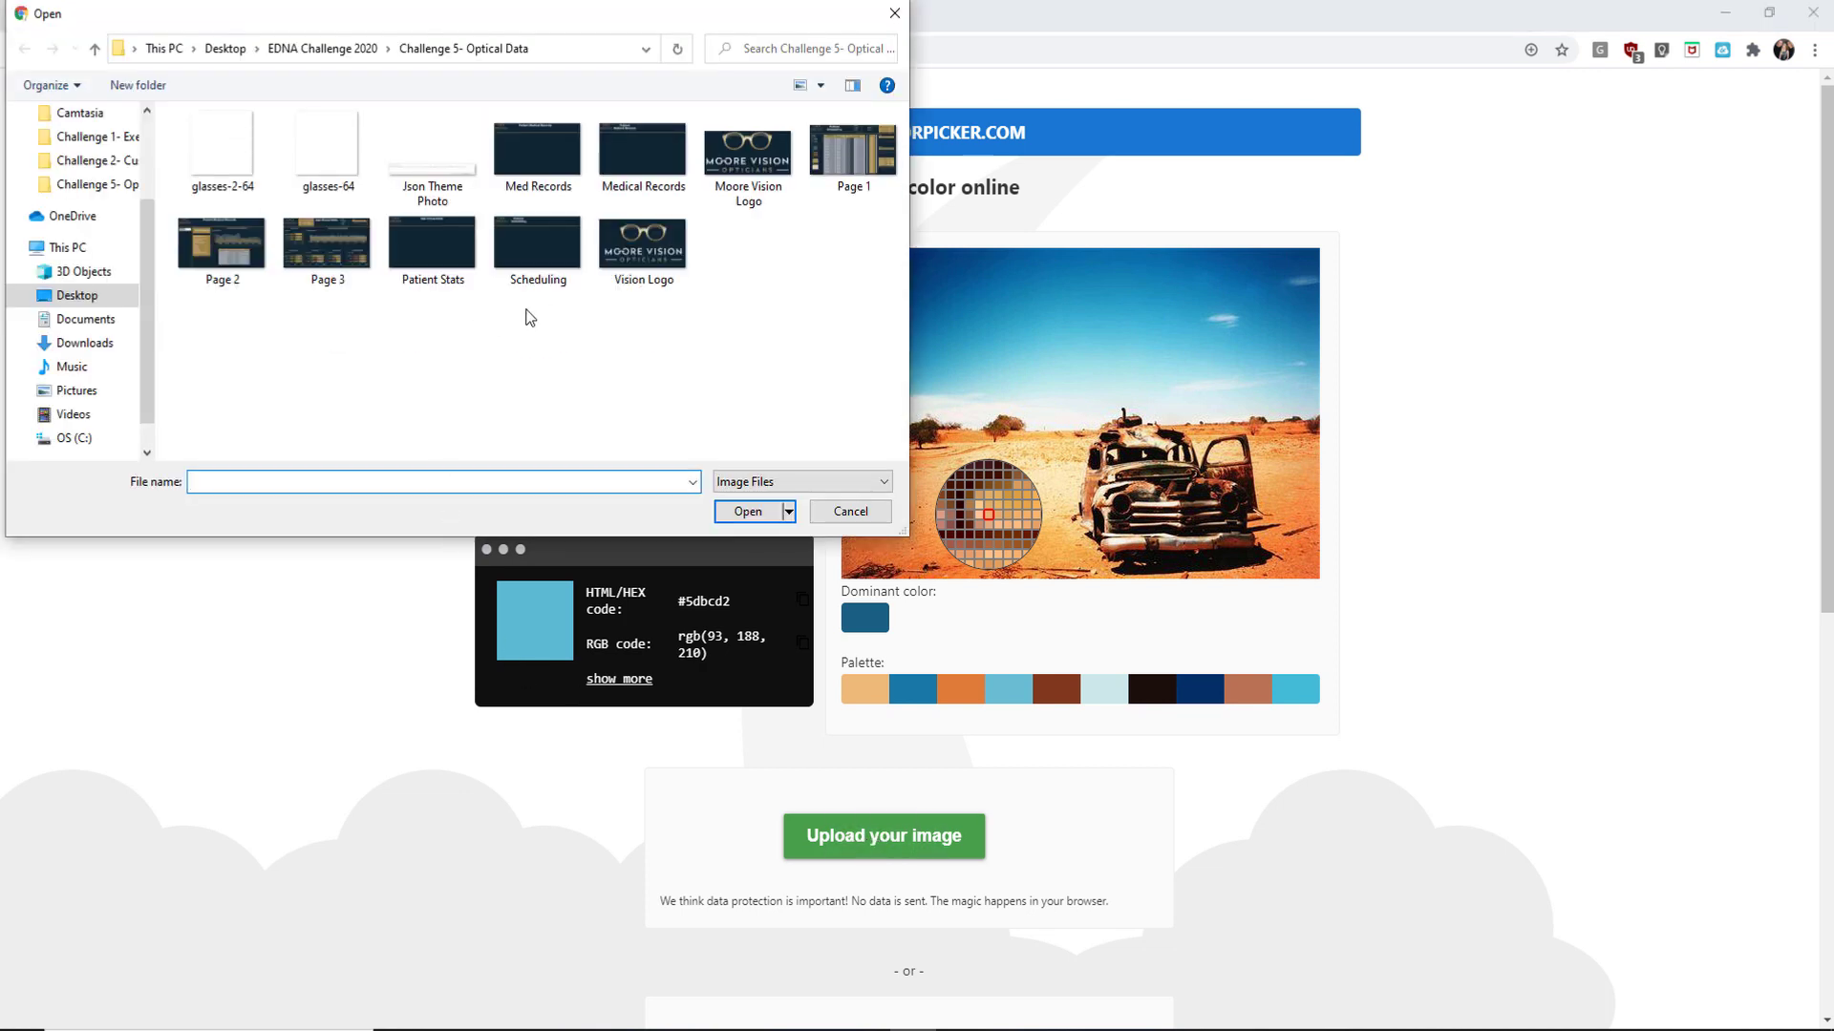
click(649, 253)
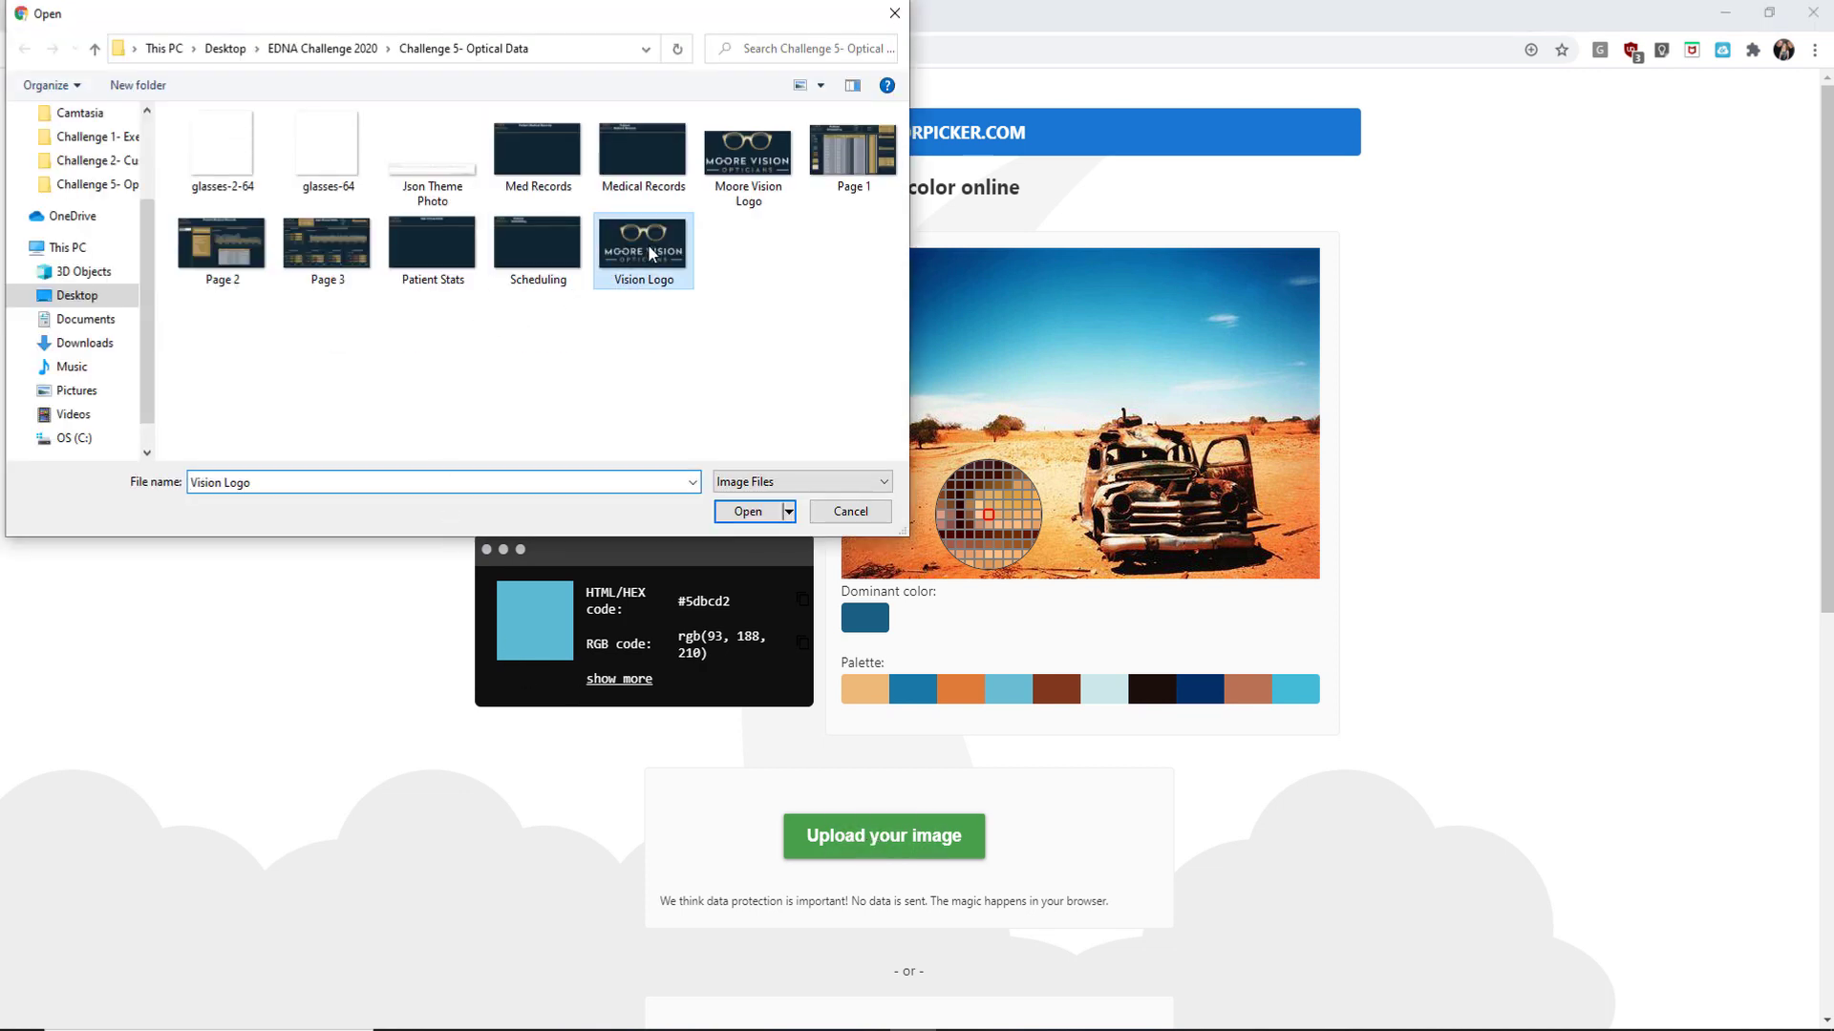
click(747, 511)
scroll(1123, 492, down, 2)
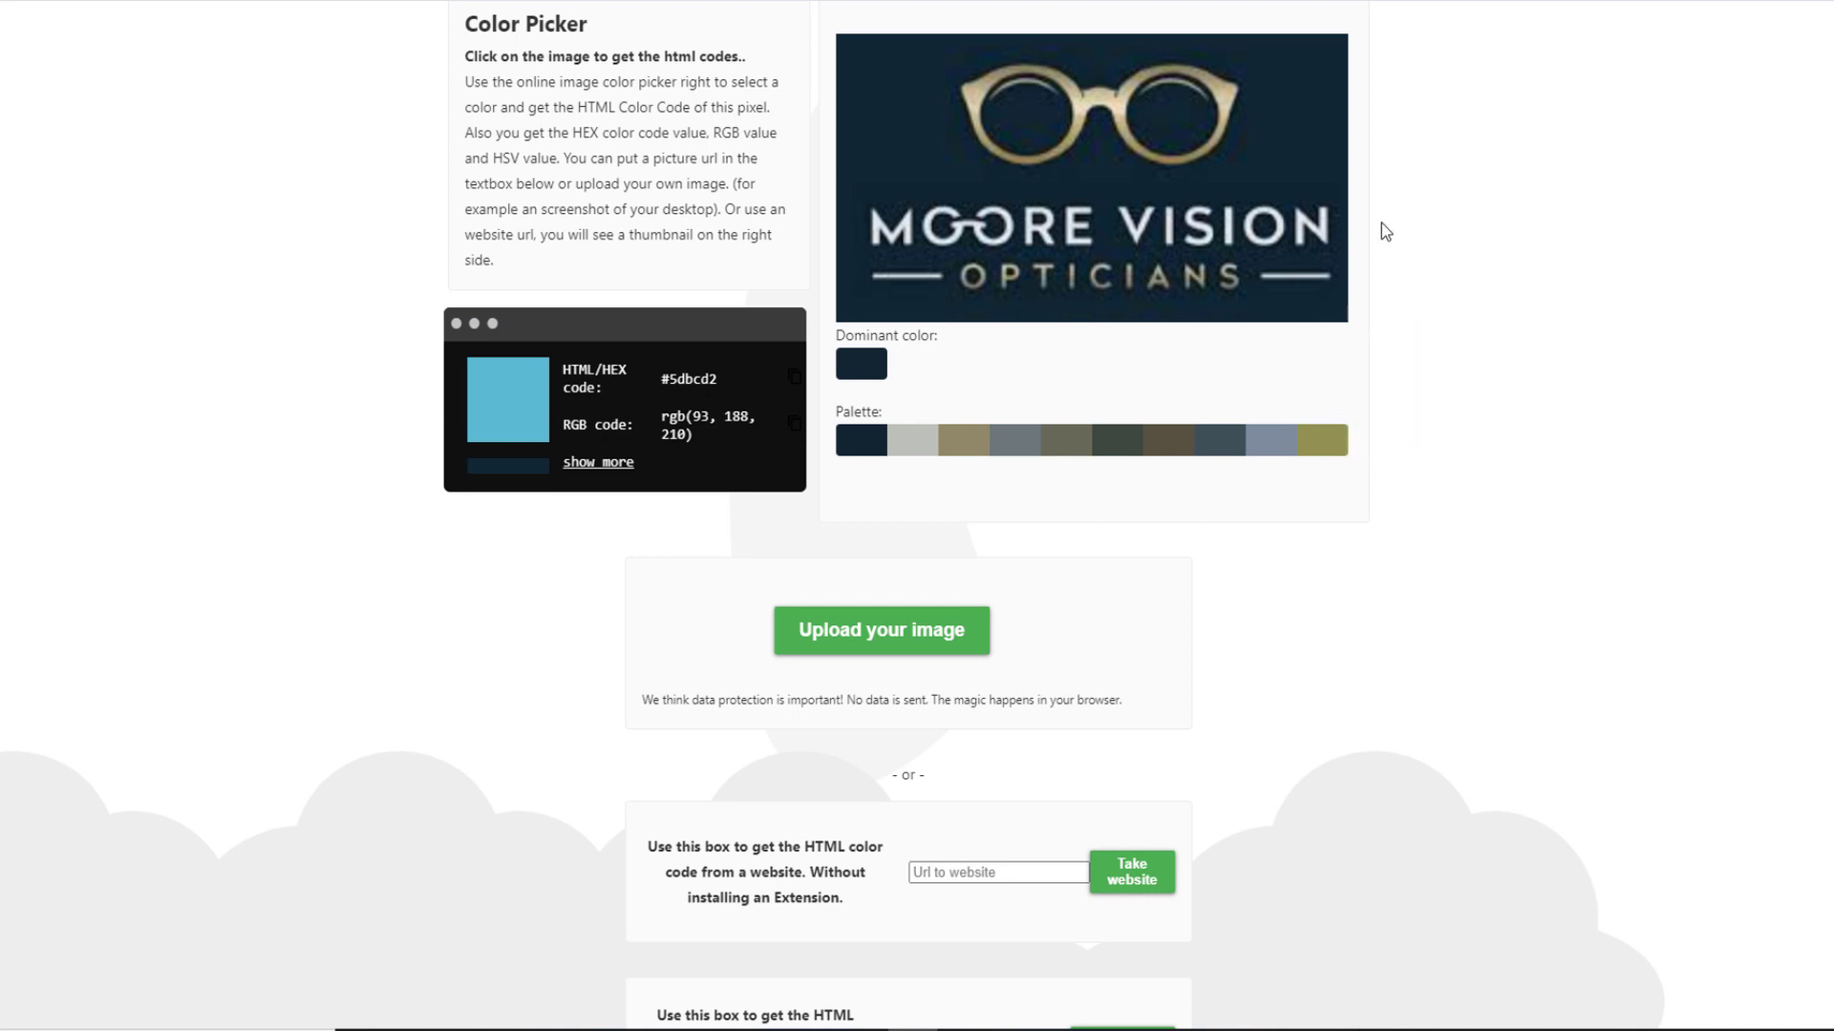
Step: Sample the logo's navy background plus the light grey, tan and fifth palette swatches for hex codes
click(1287, 115)
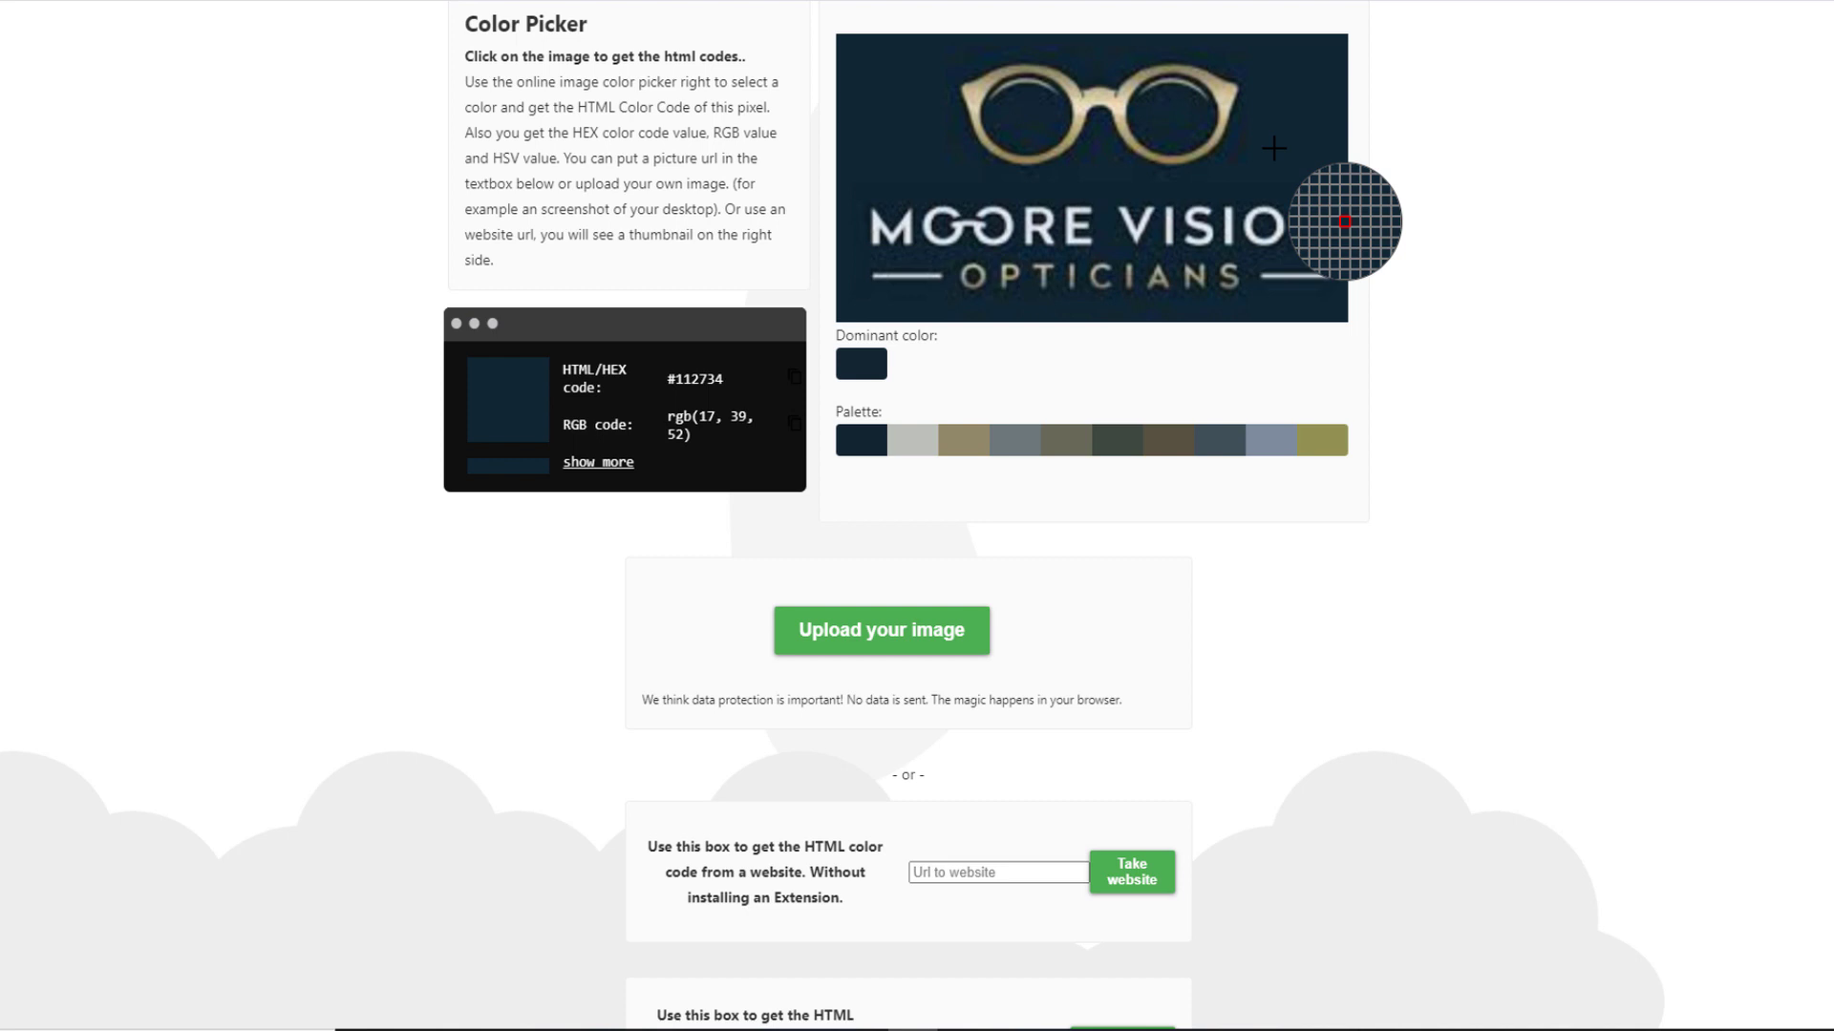
click(915, 439)
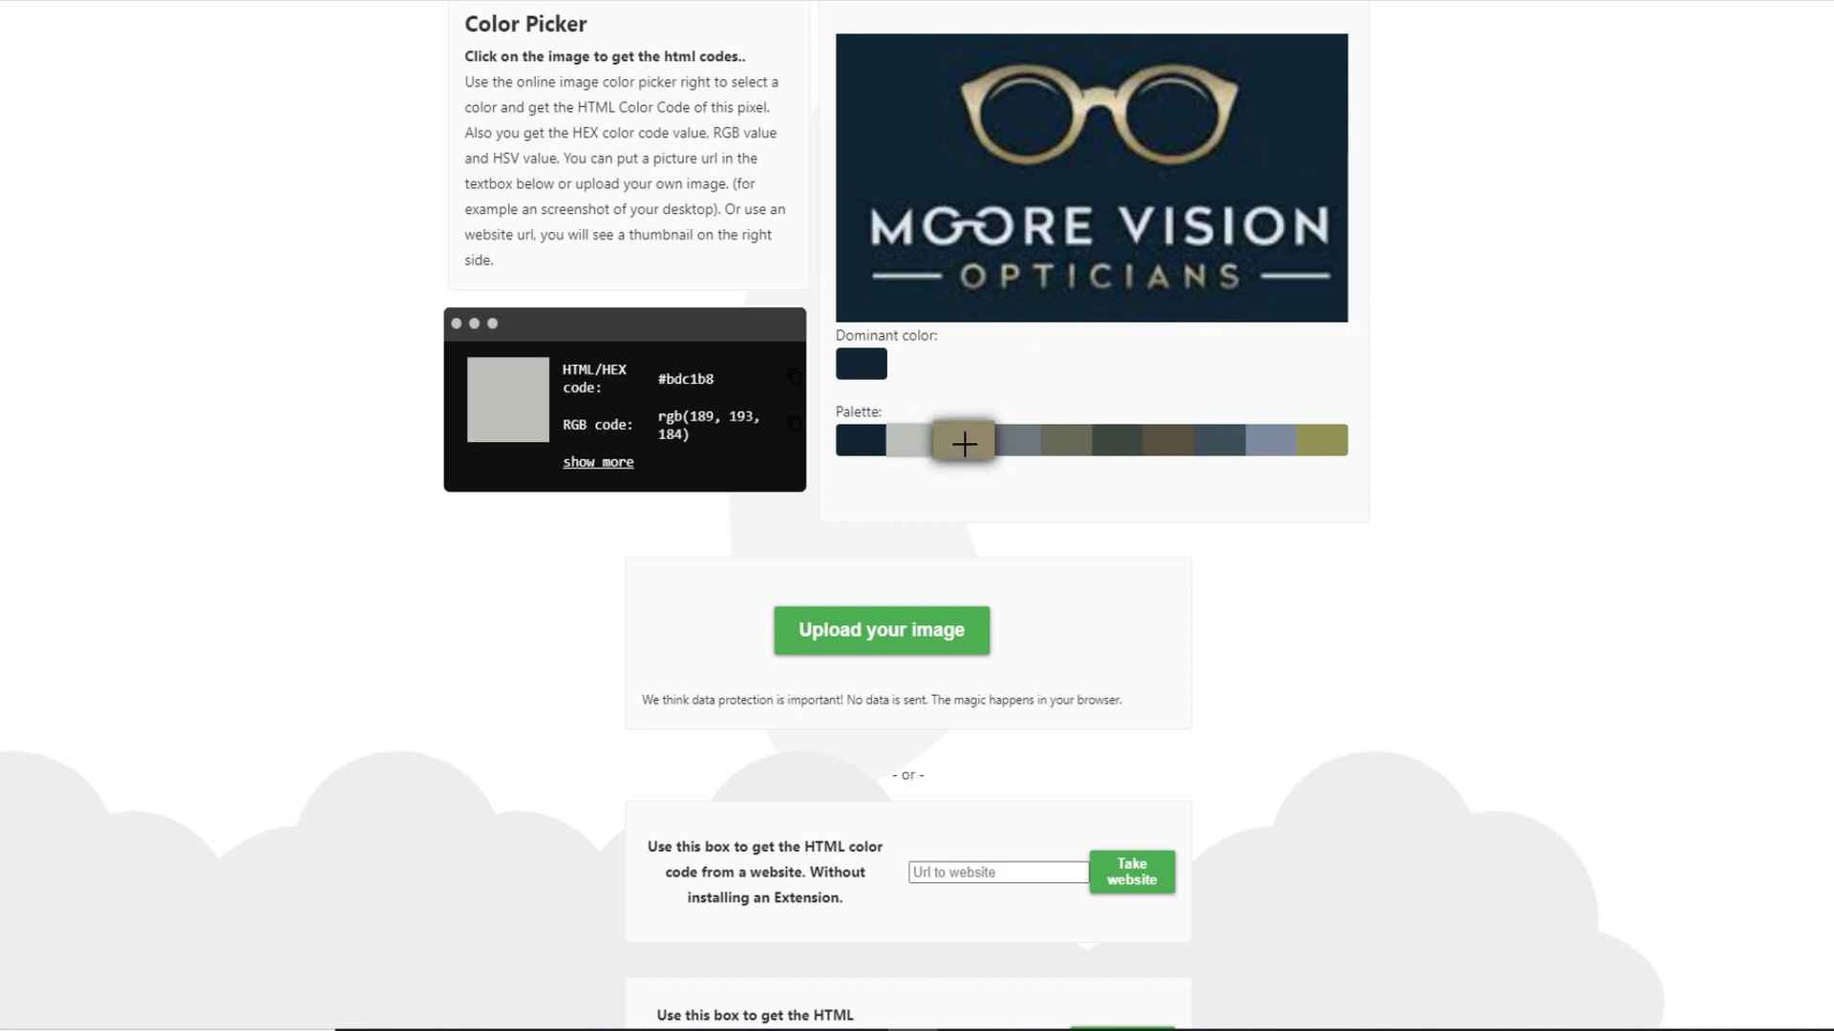
click(963, 443)
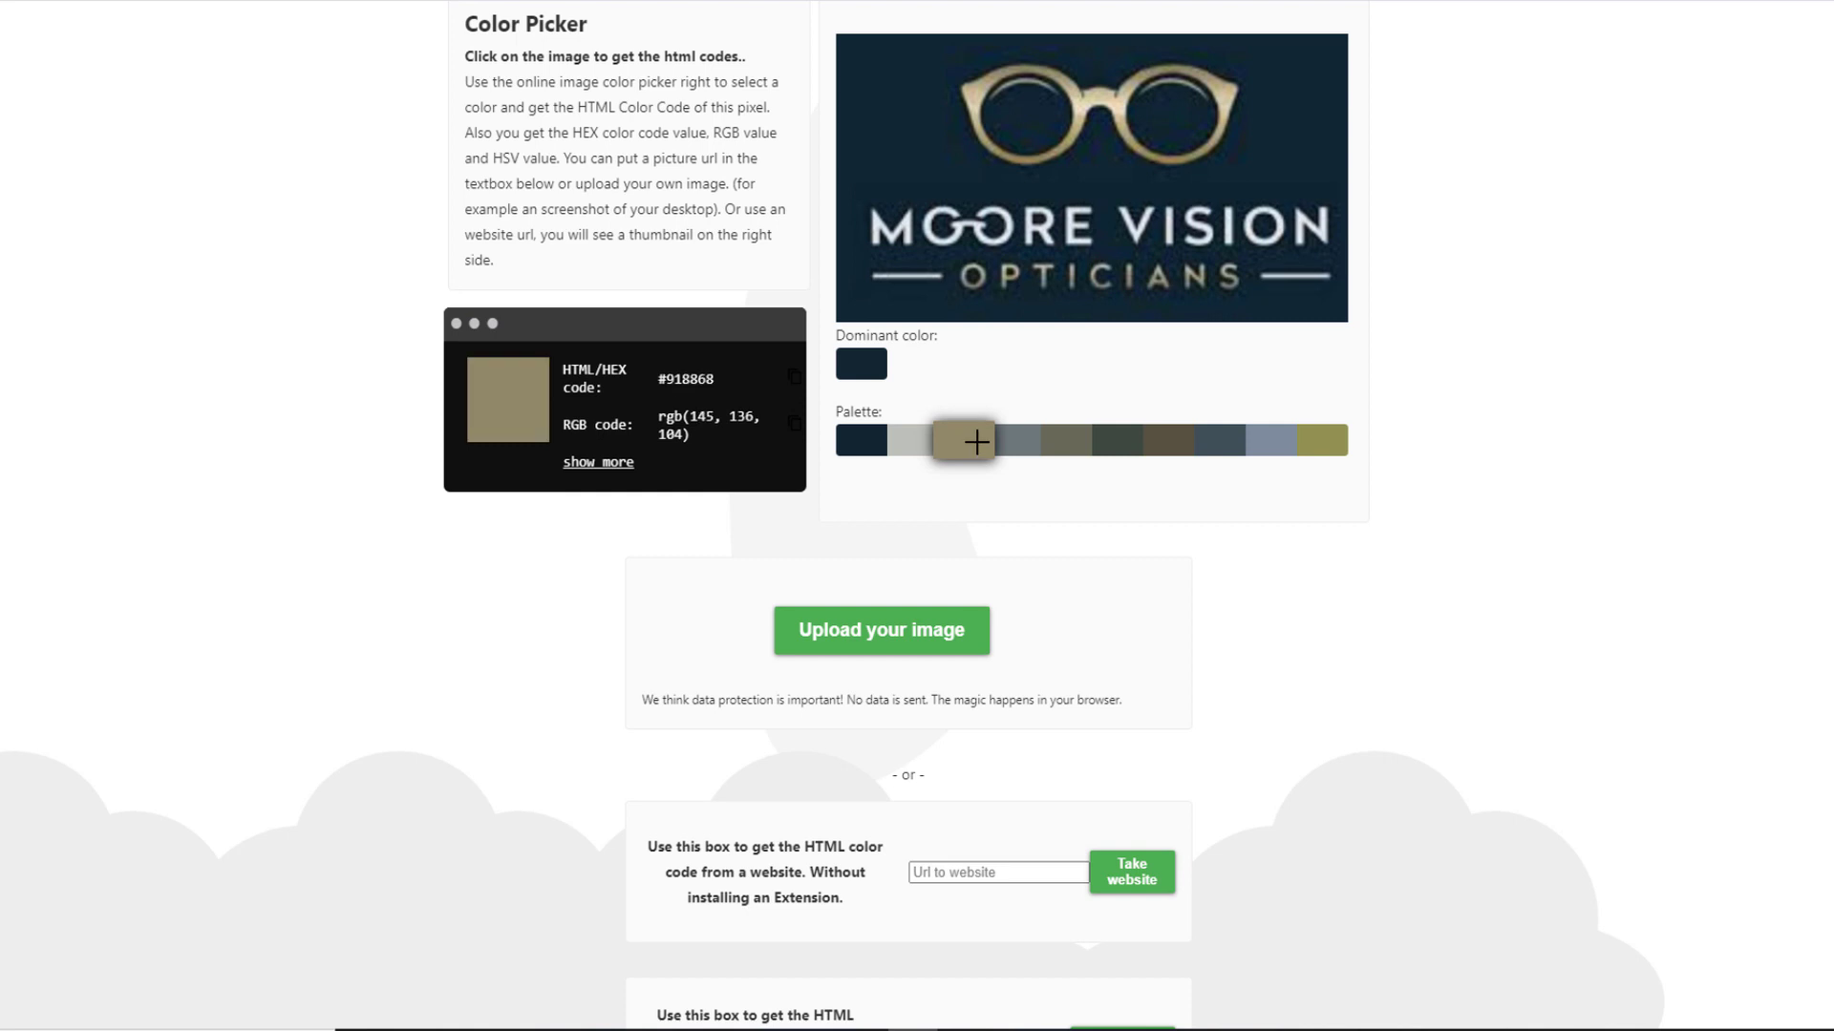
click(1065, 441)
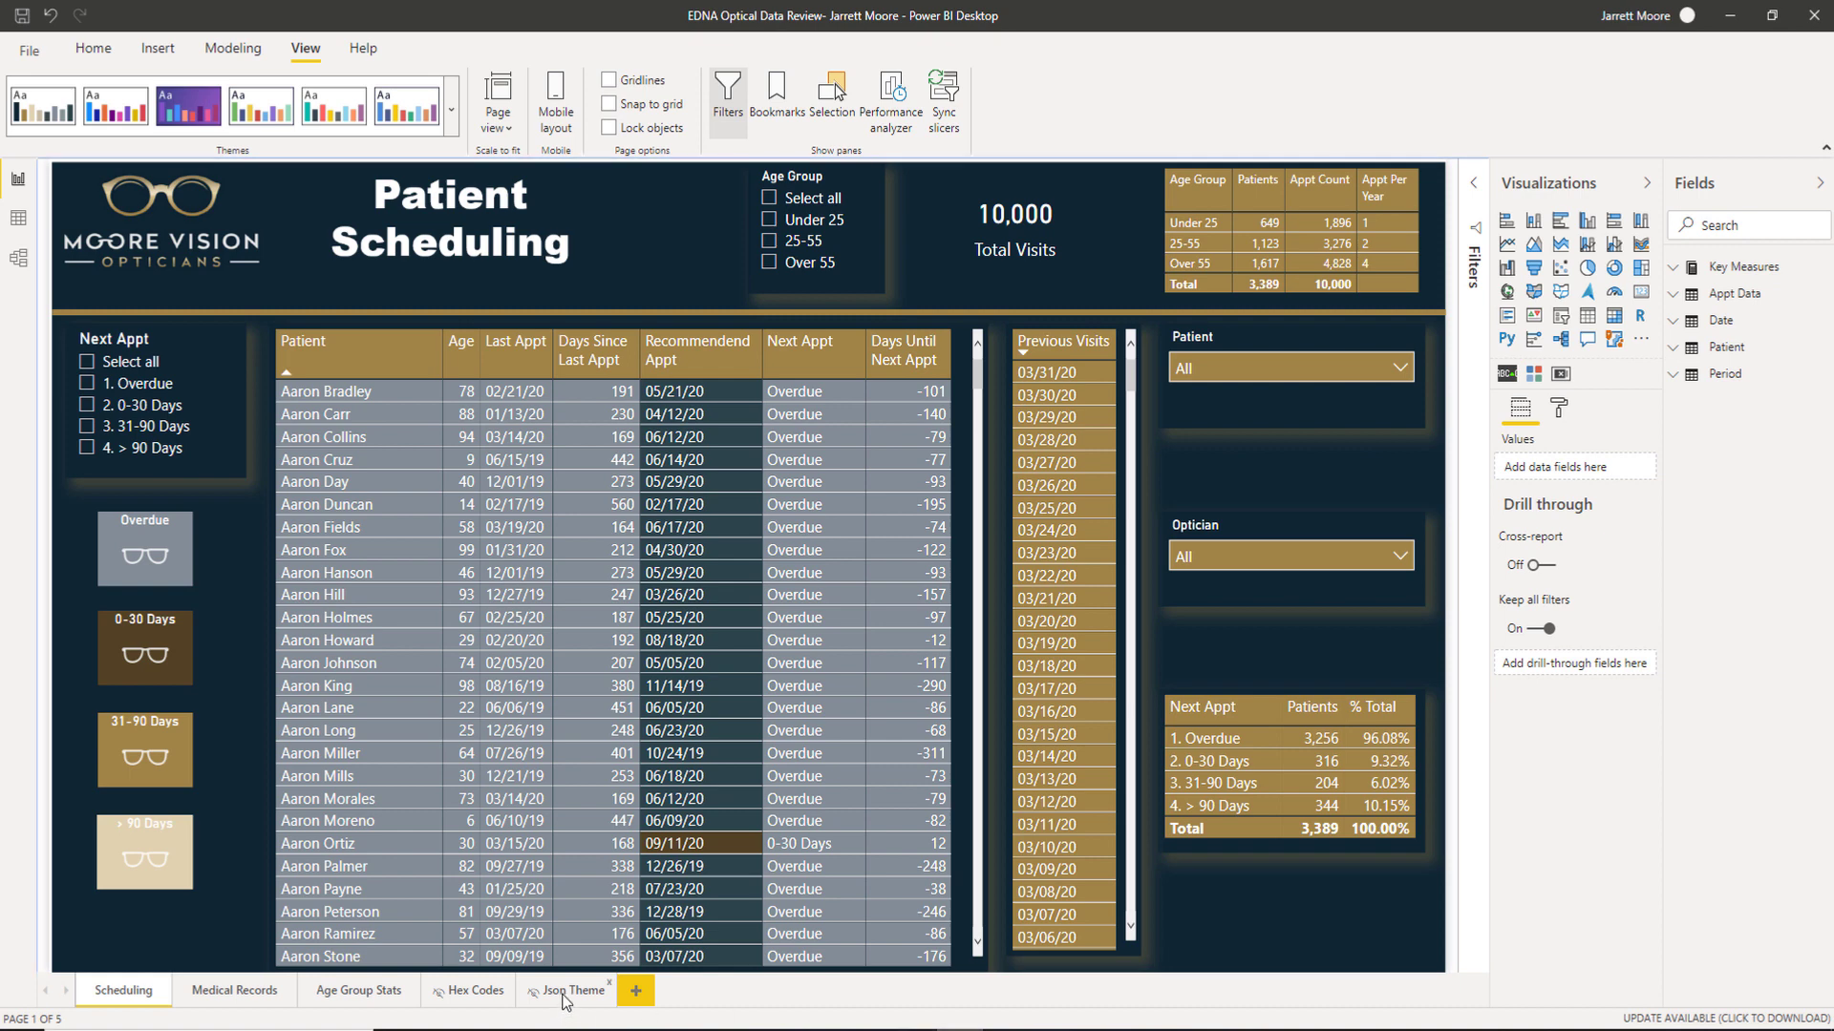
Step: Check the Json Theme page, then select the eight hex codes in the Hex Codes text box
click(564, 998)
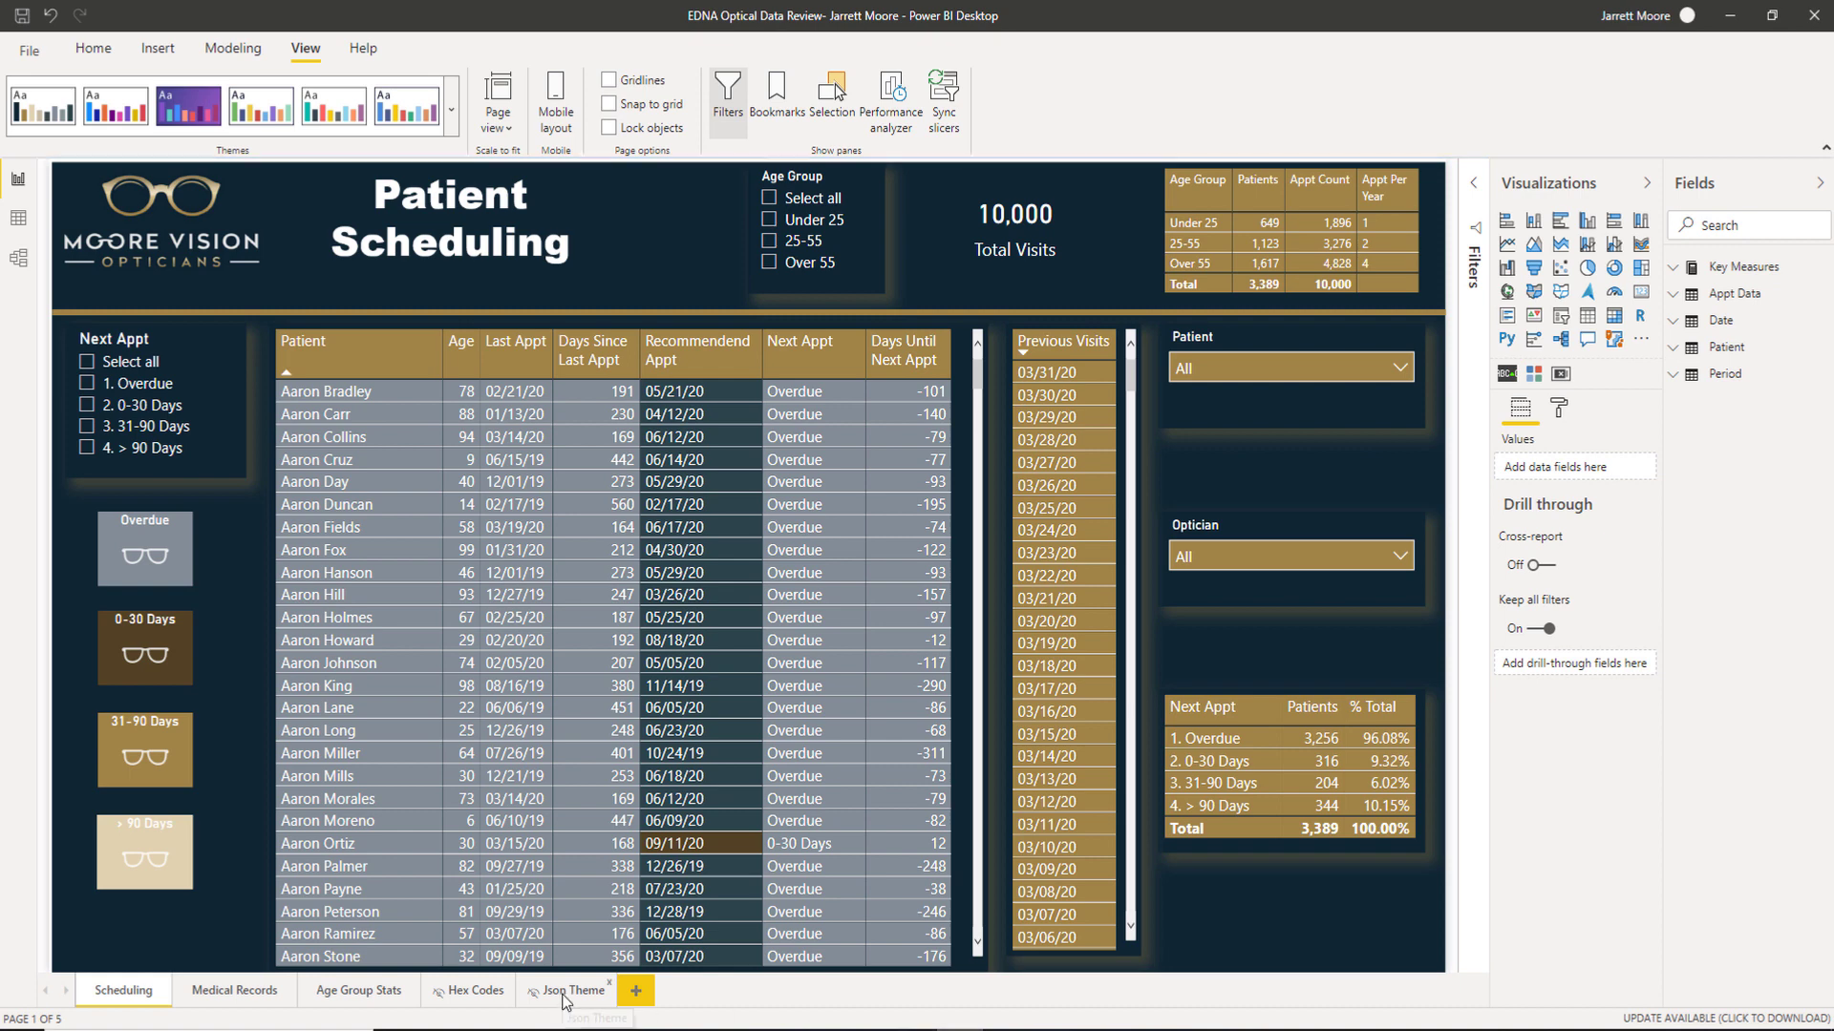
click(475, 994)
click(687, 257)
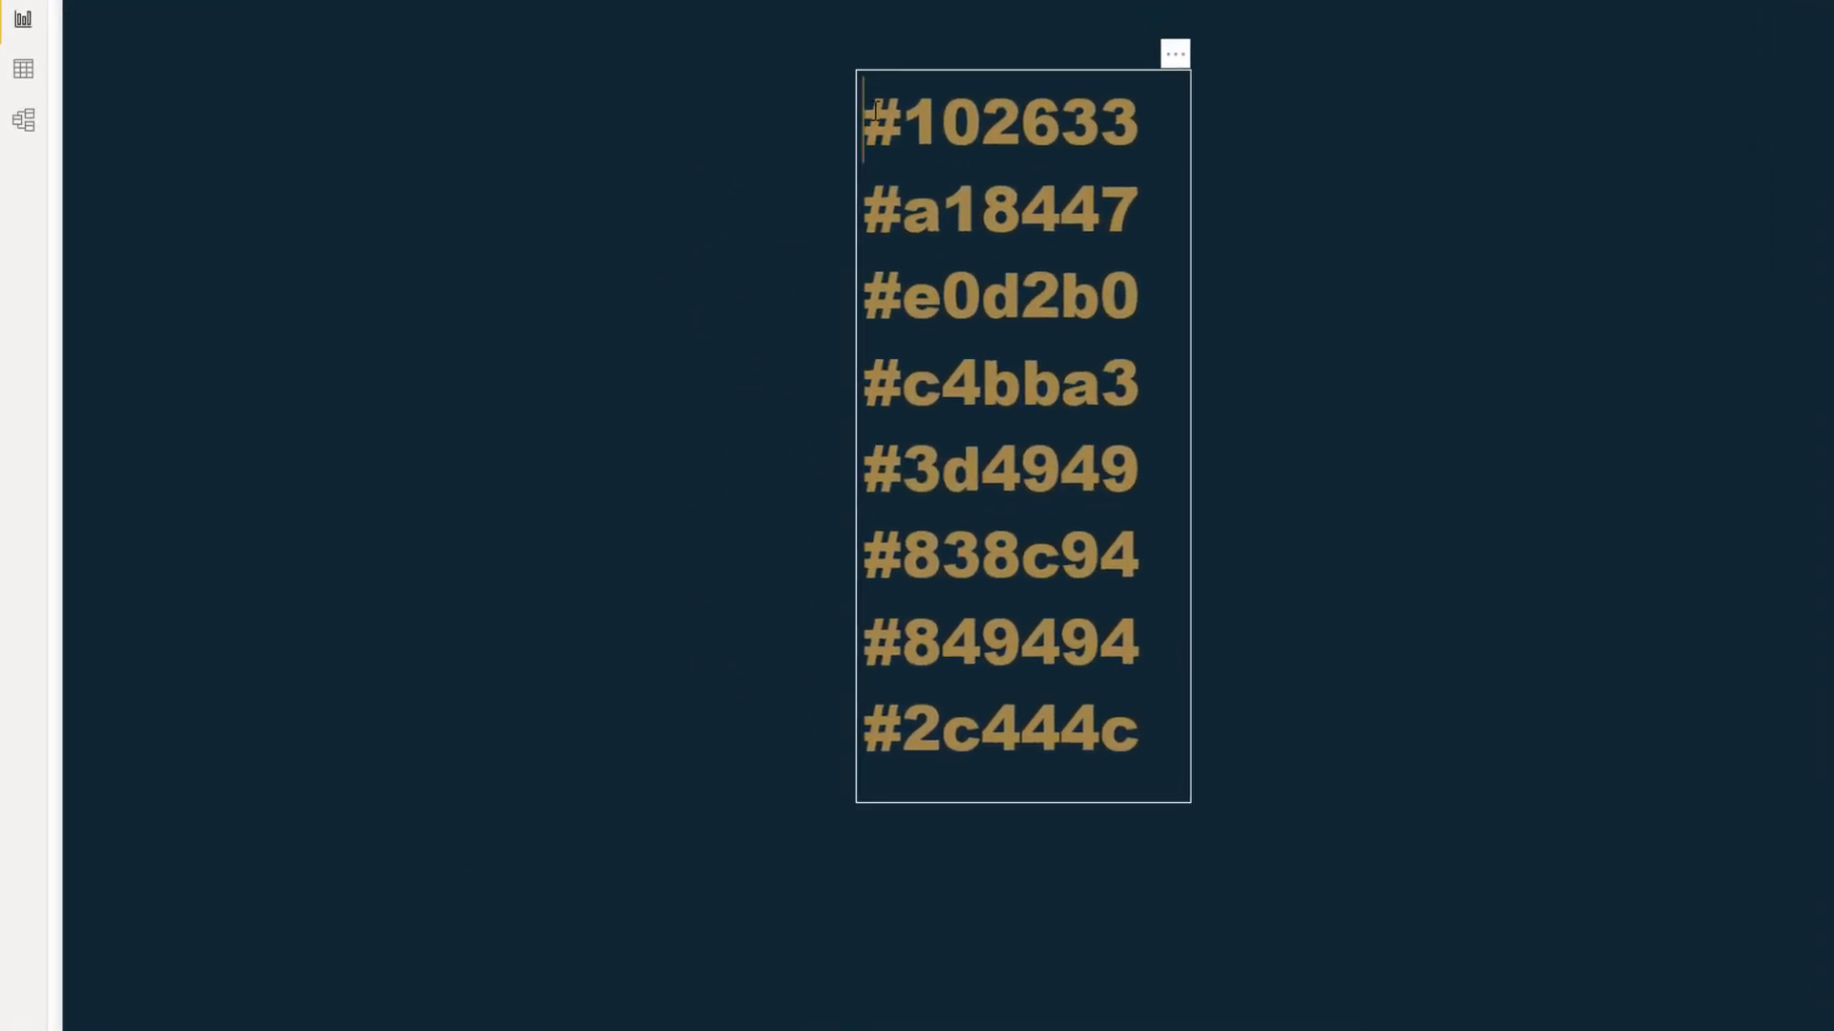
double_click(689, 258)
drag(932, 168, 1139, 723)
key(ctrl+c)
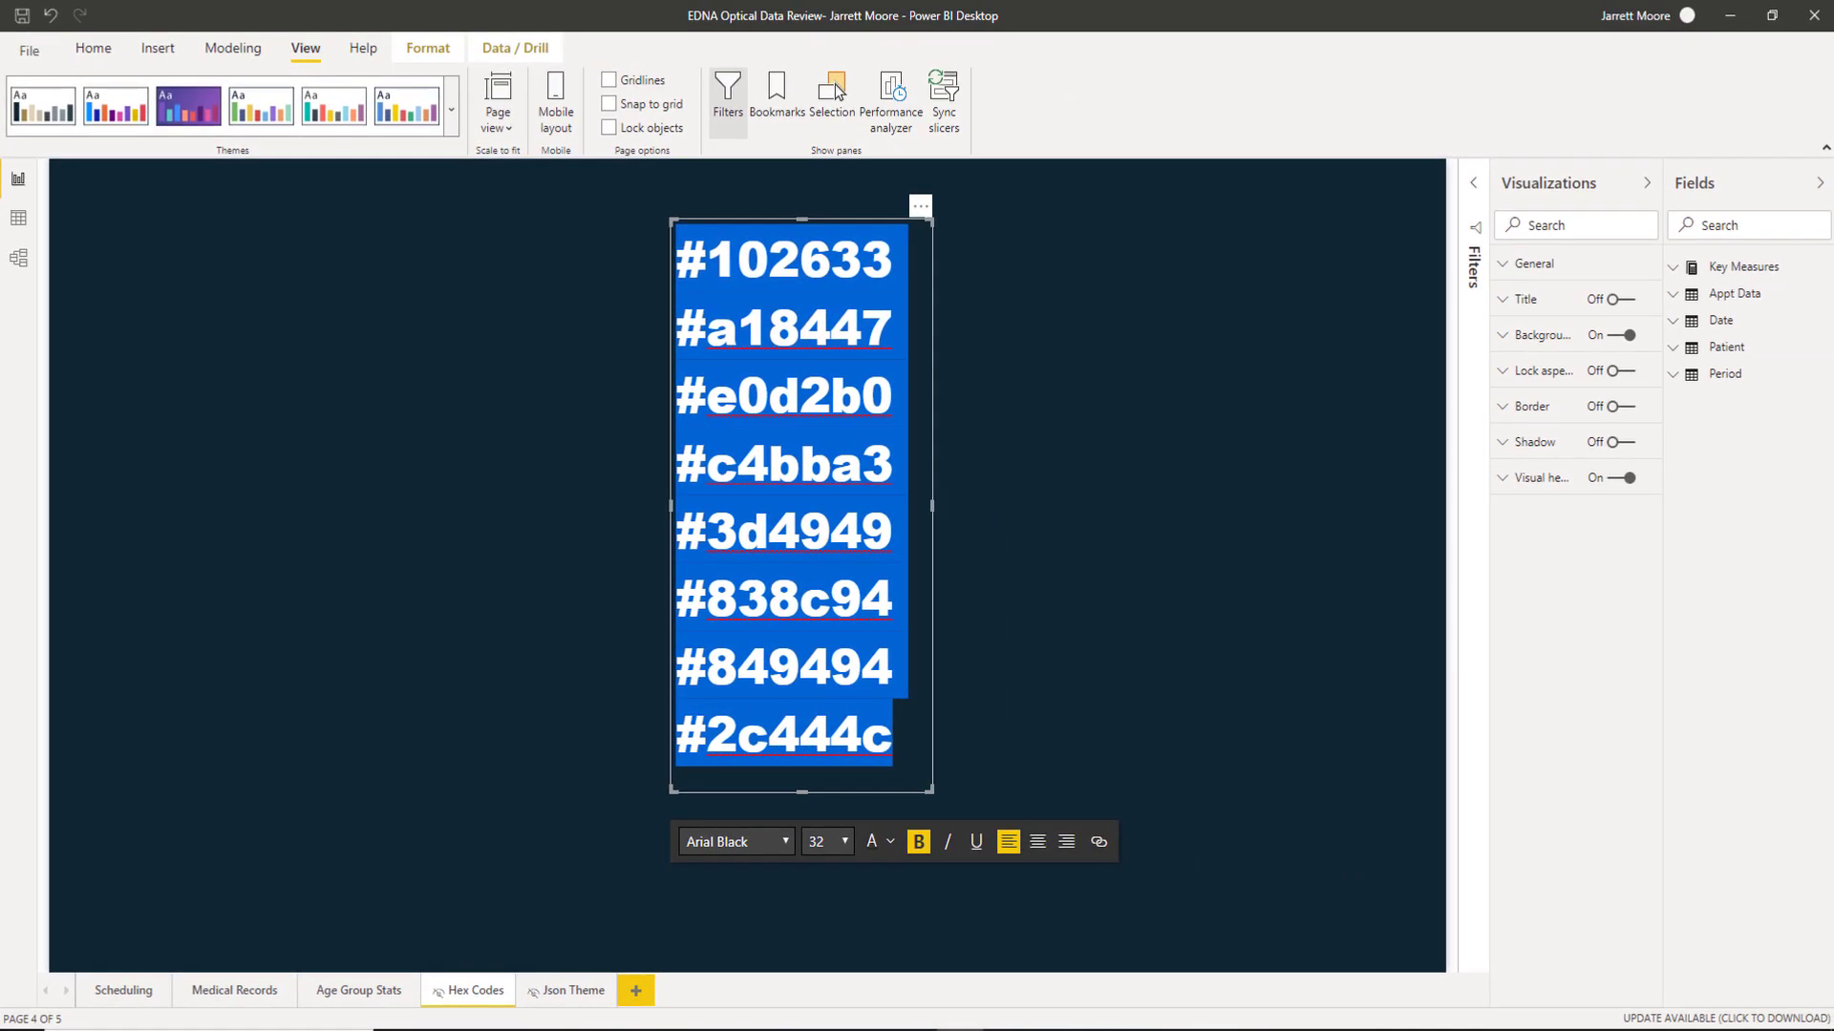
Step: Paste the eight hex codes into PowerBI.tips Multiple Input, add them, and download the theme
click(909, 969)
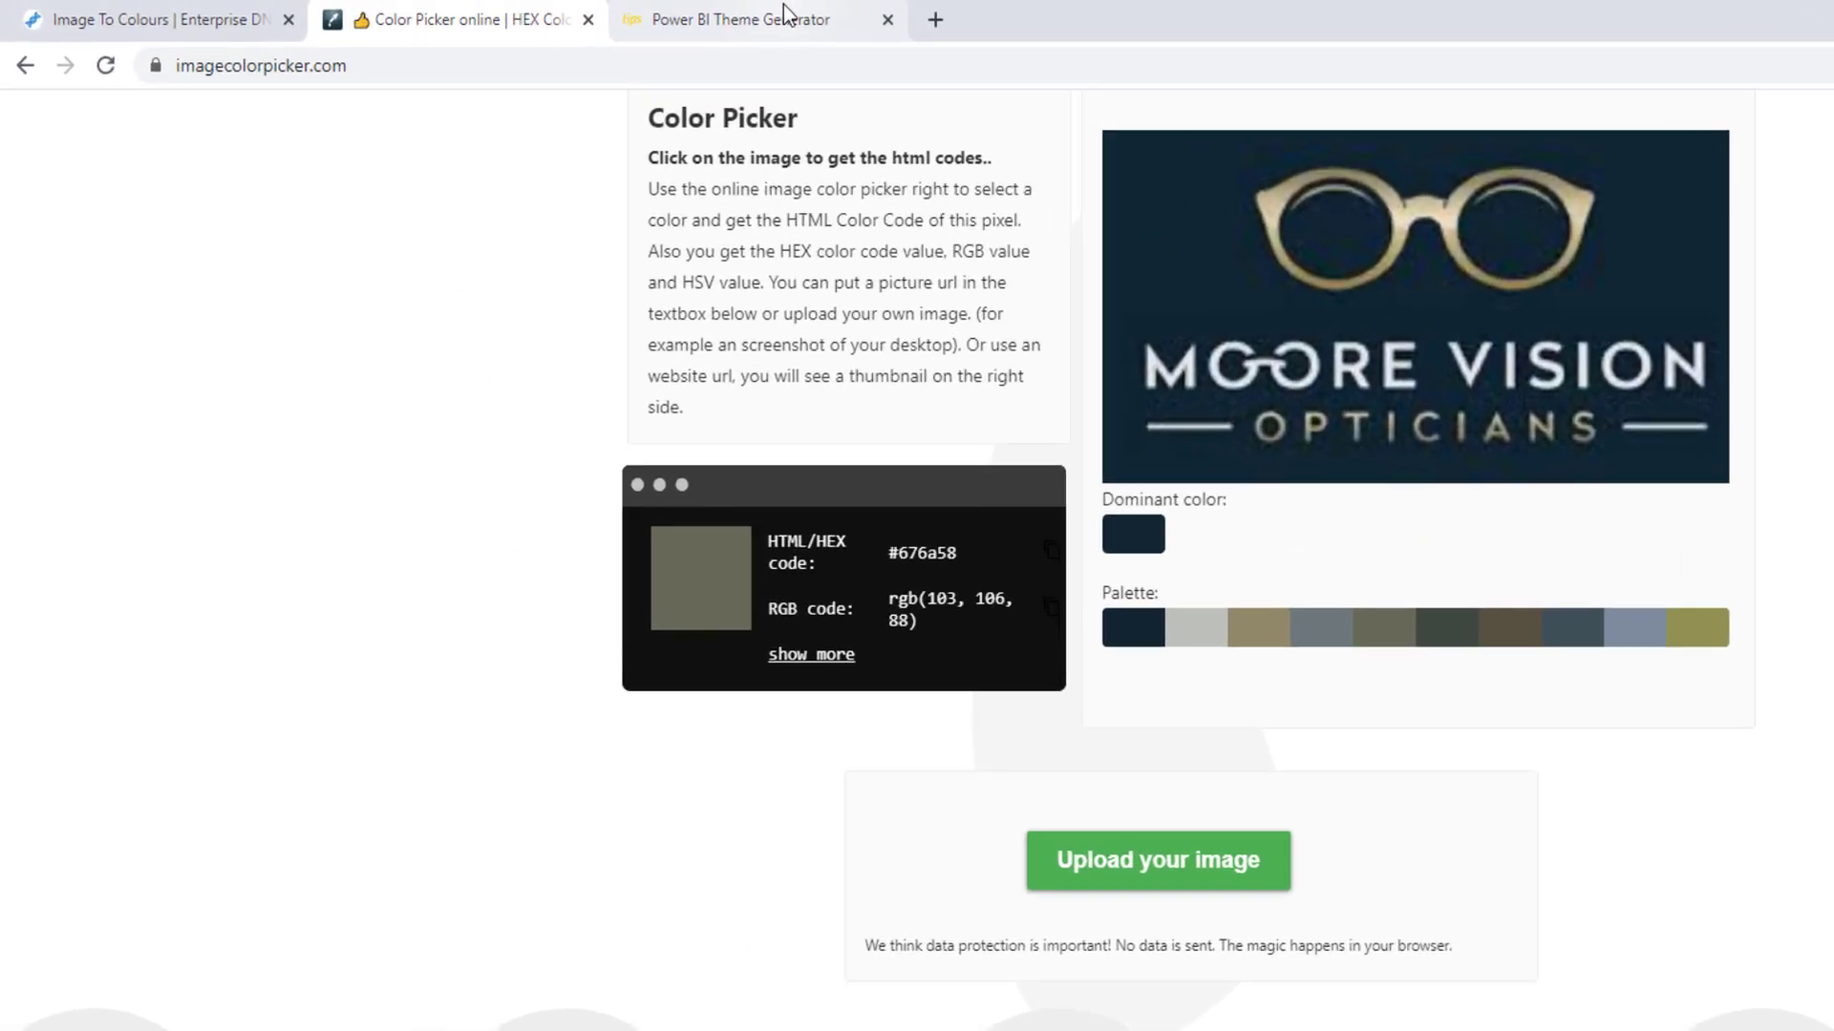
click(578, 14)
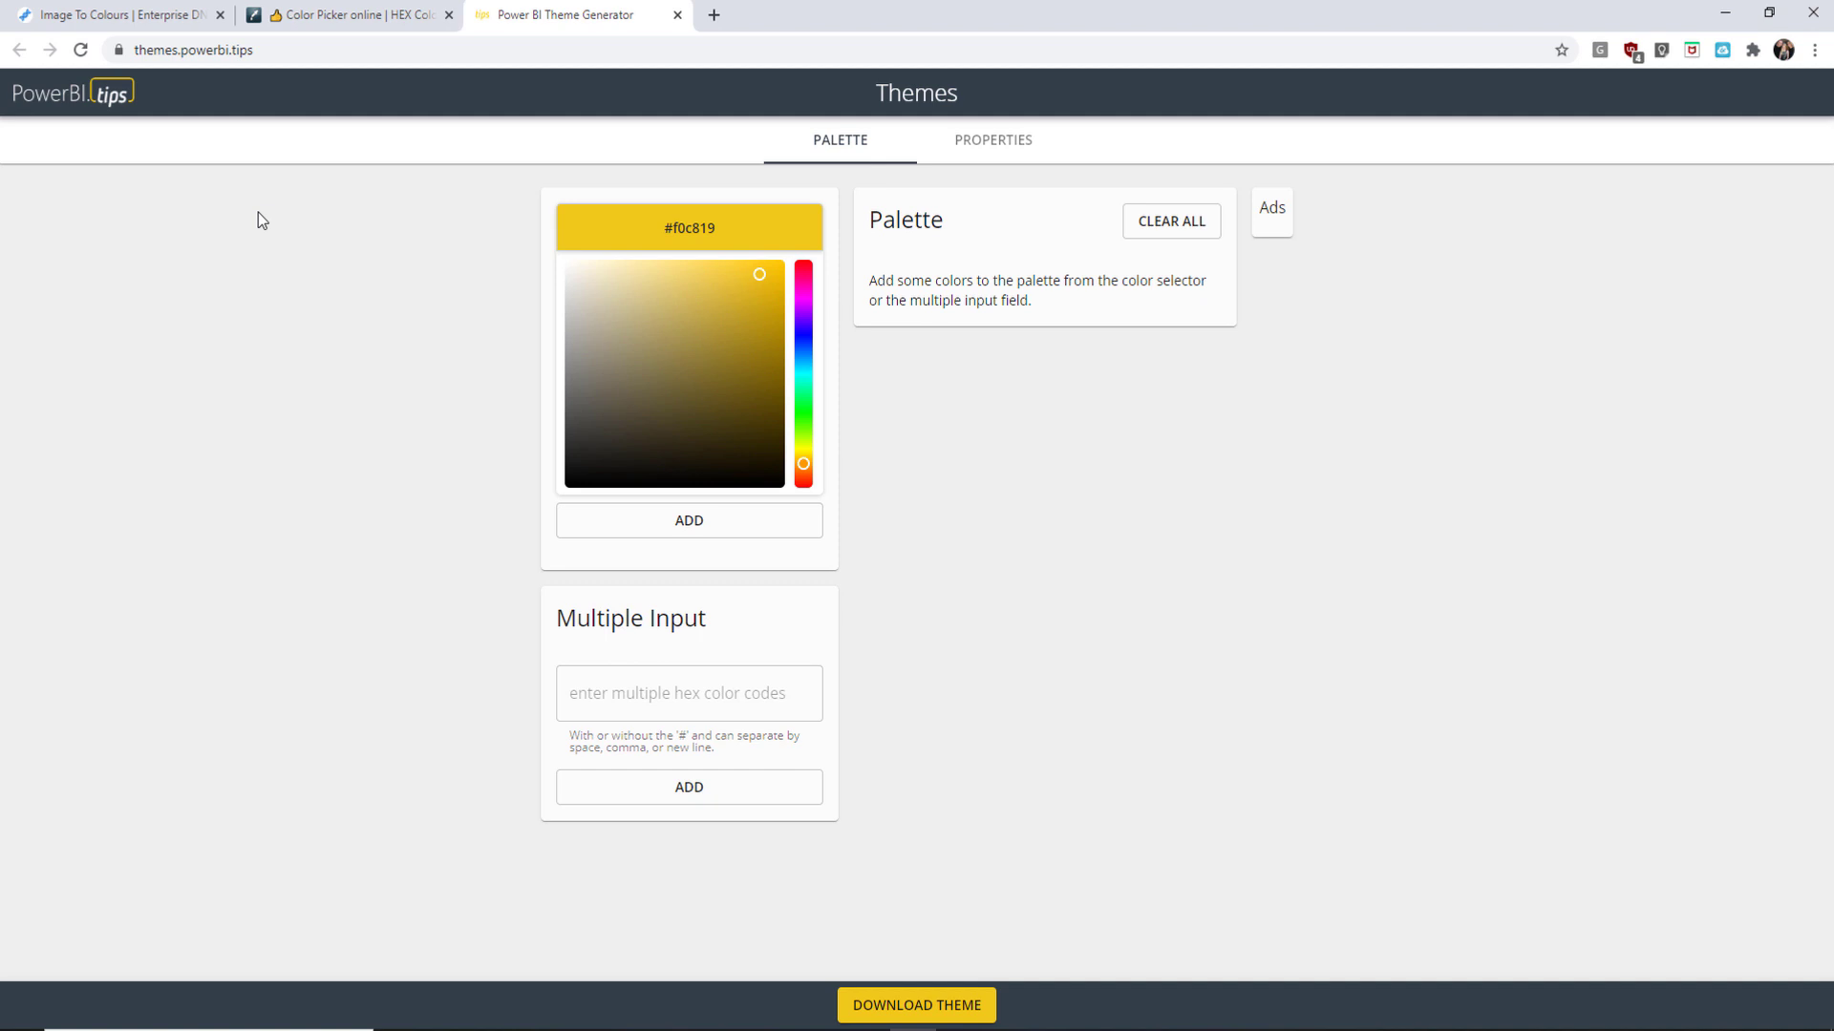
click(635, 691)
right_click(635, 691)
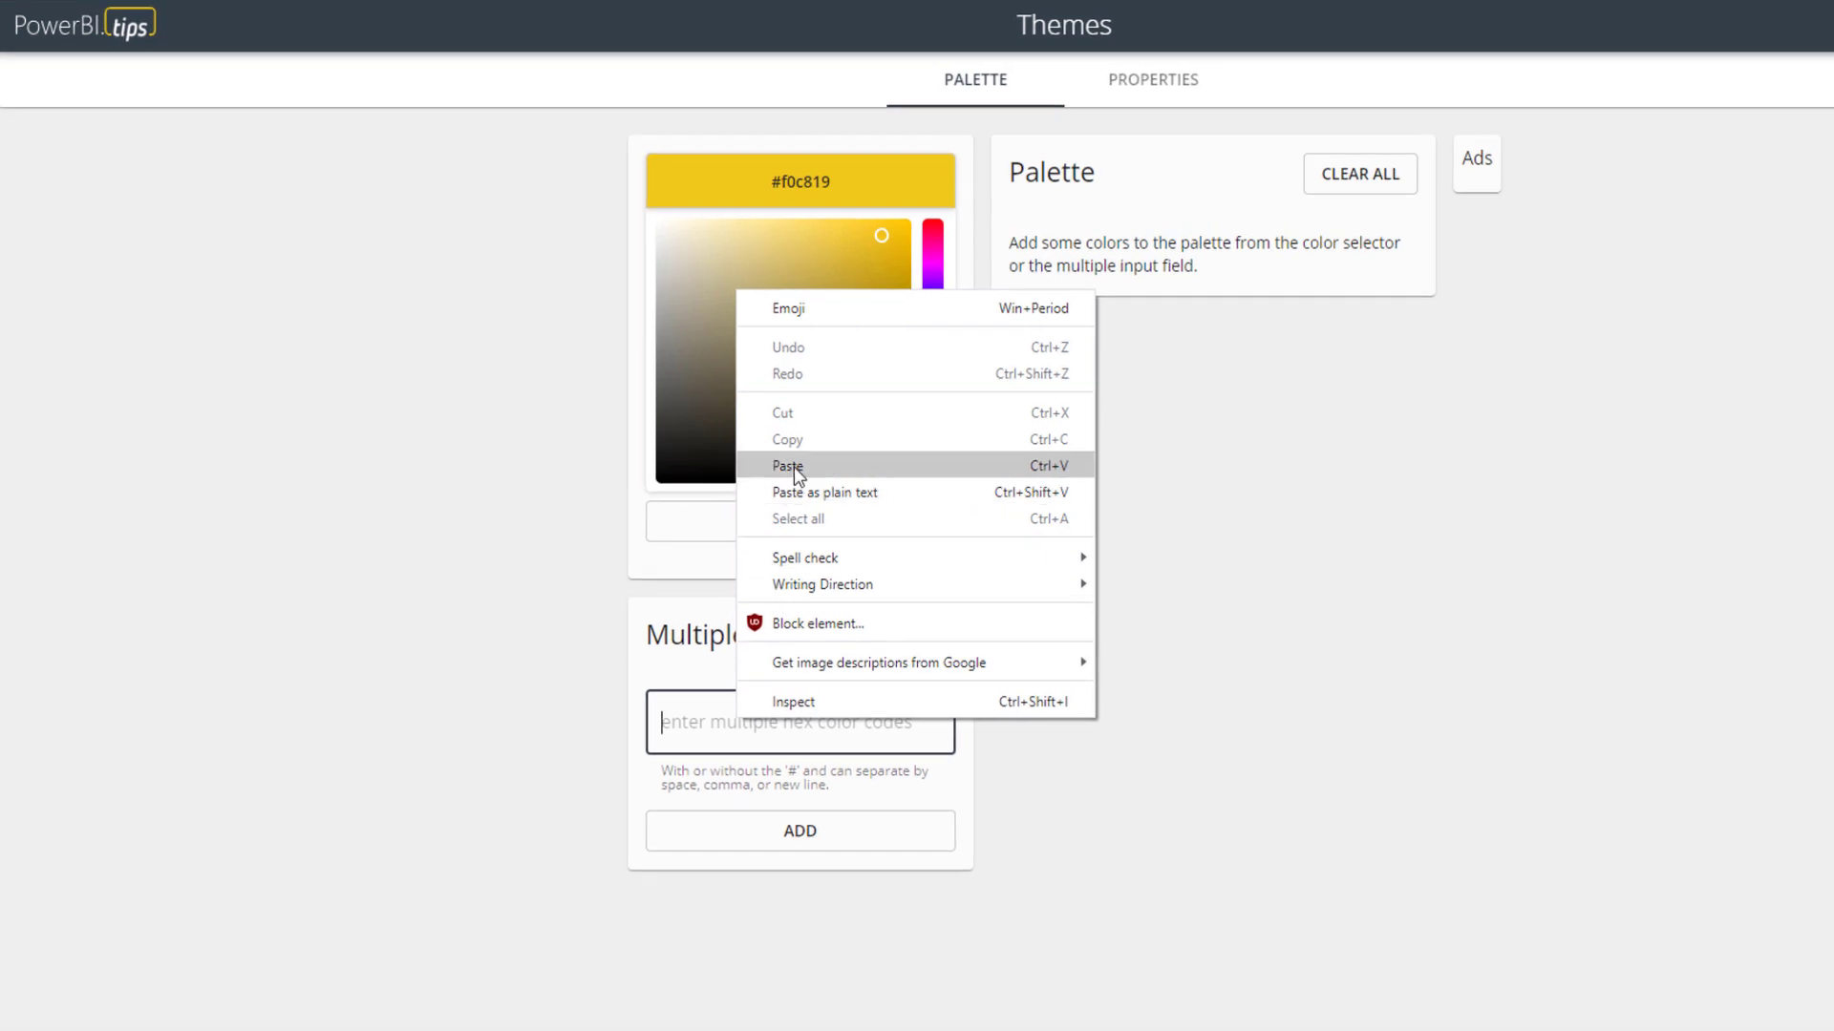
click(794, 466)
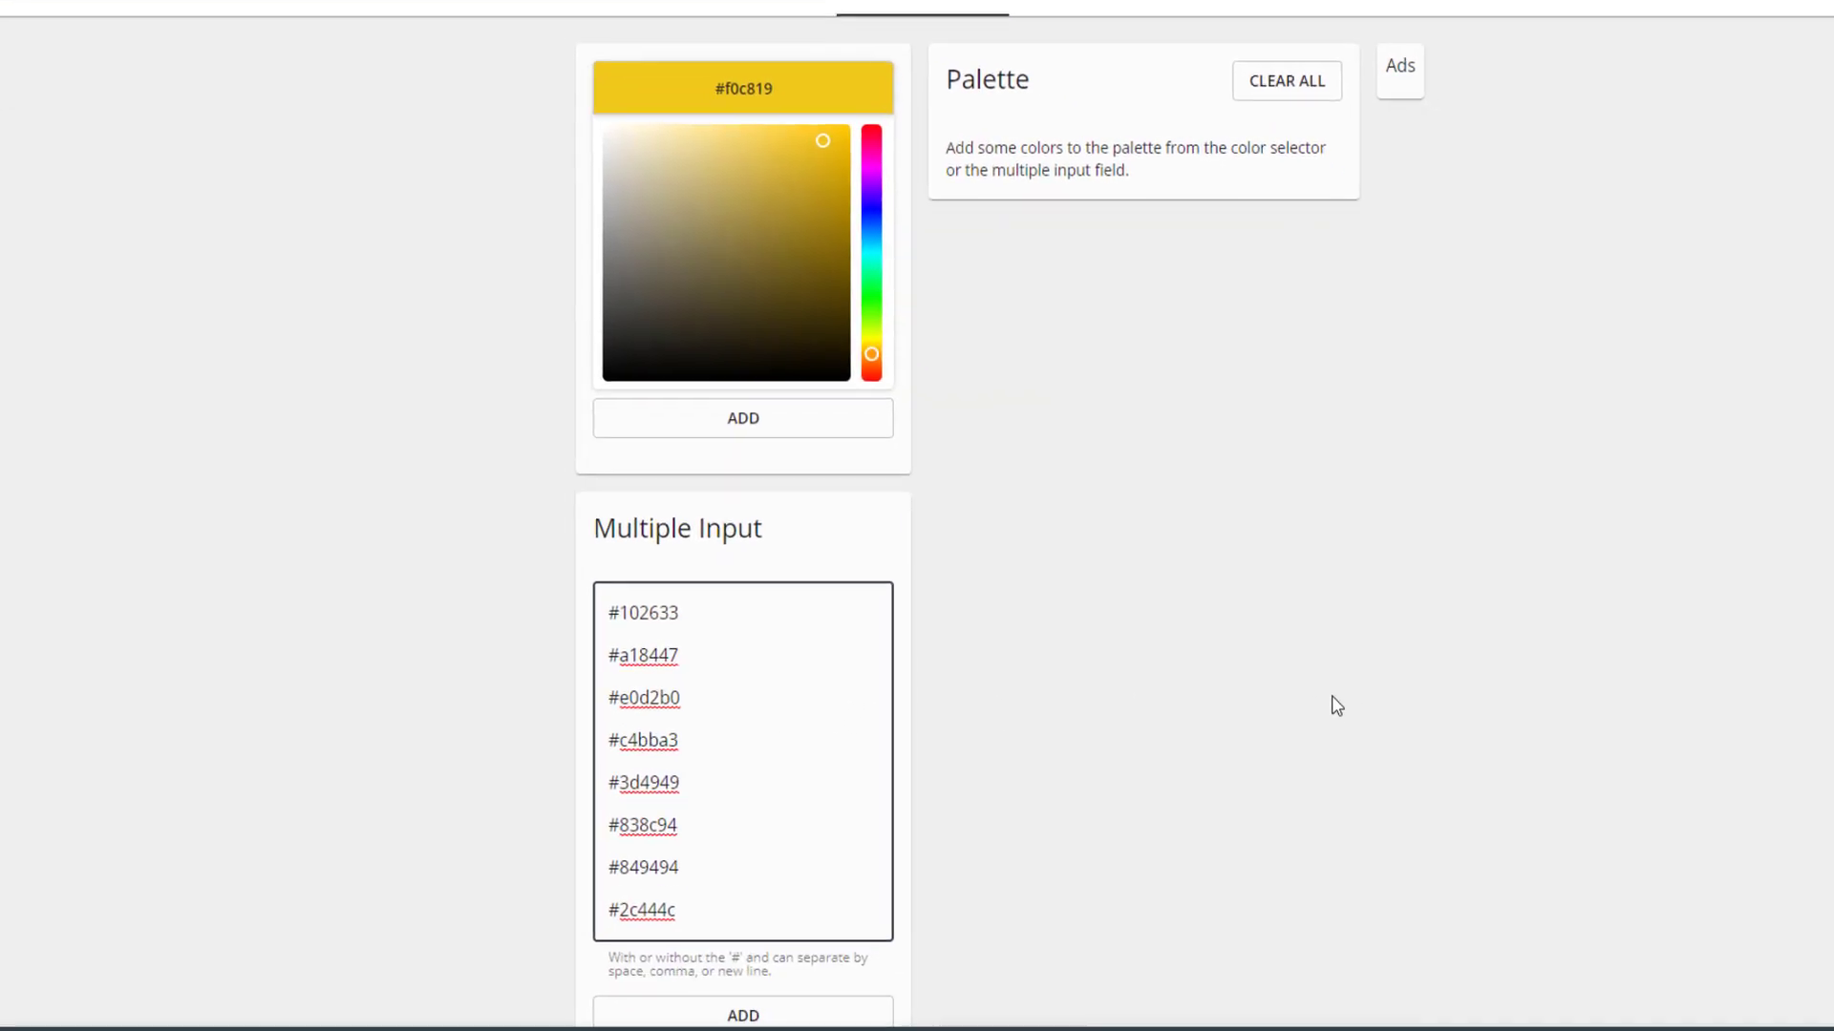
click(758, 1018)
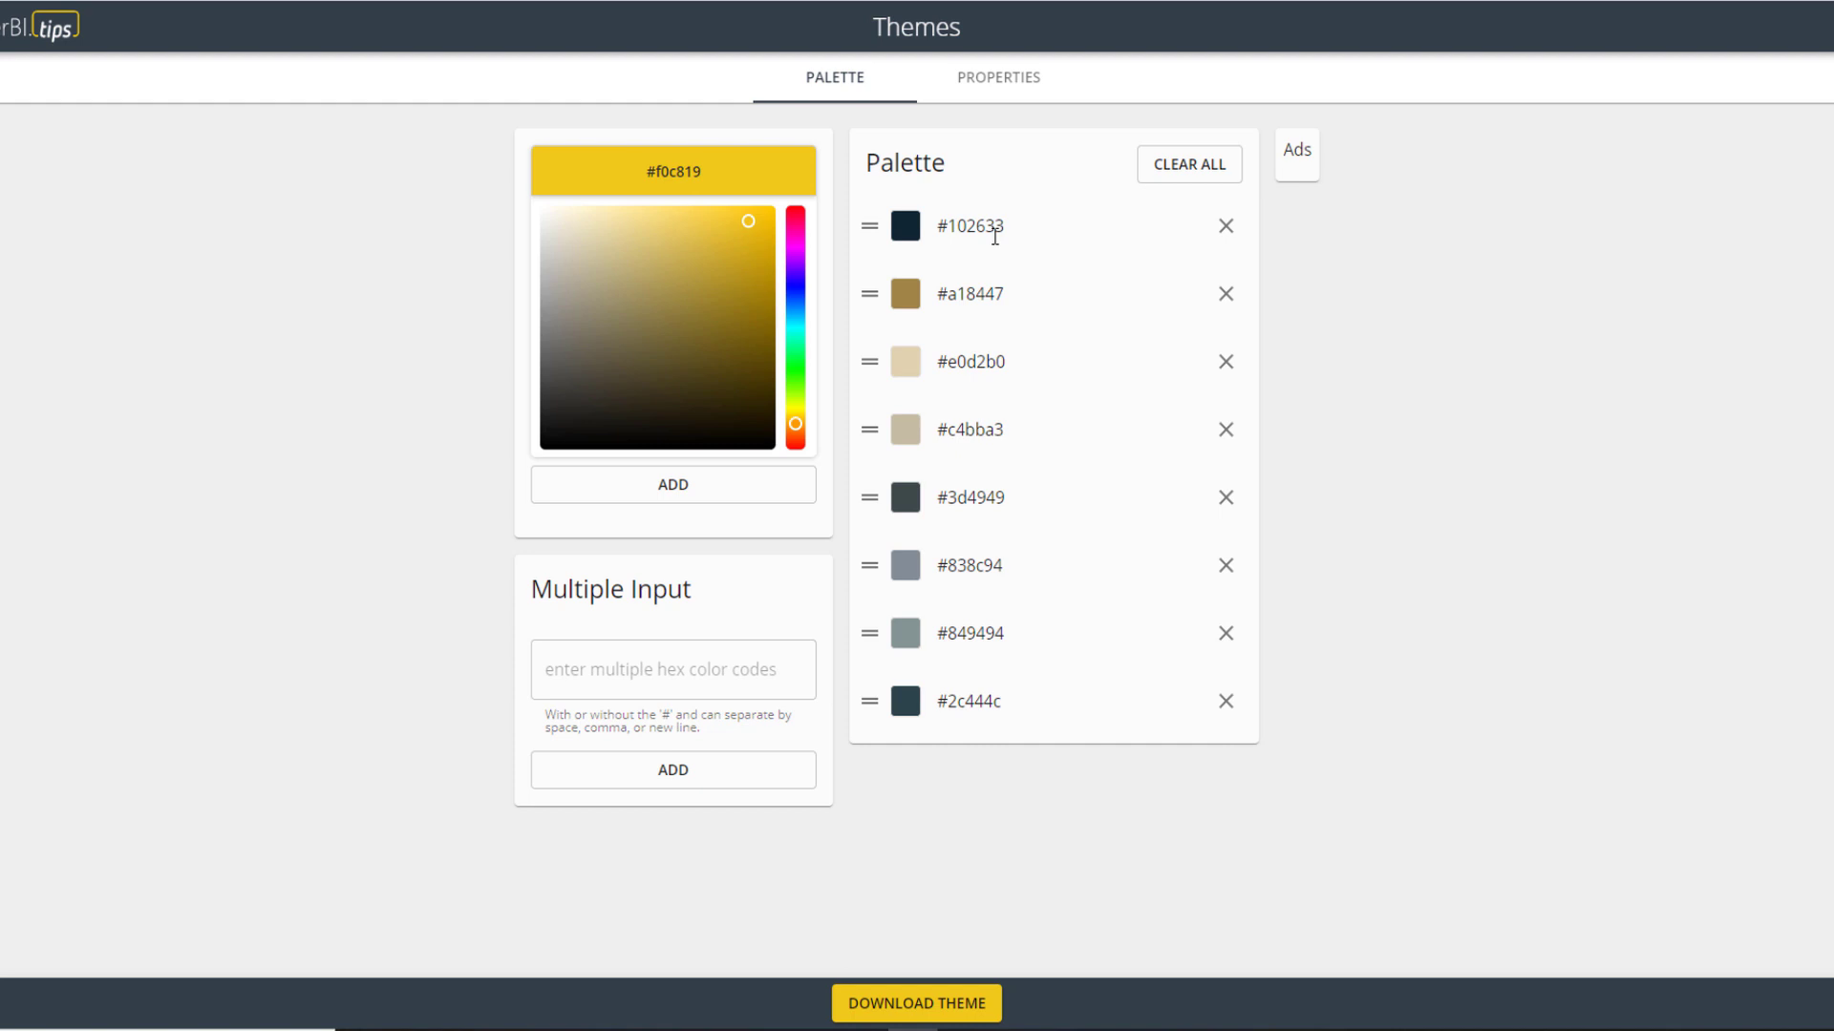
click(938, 1004)
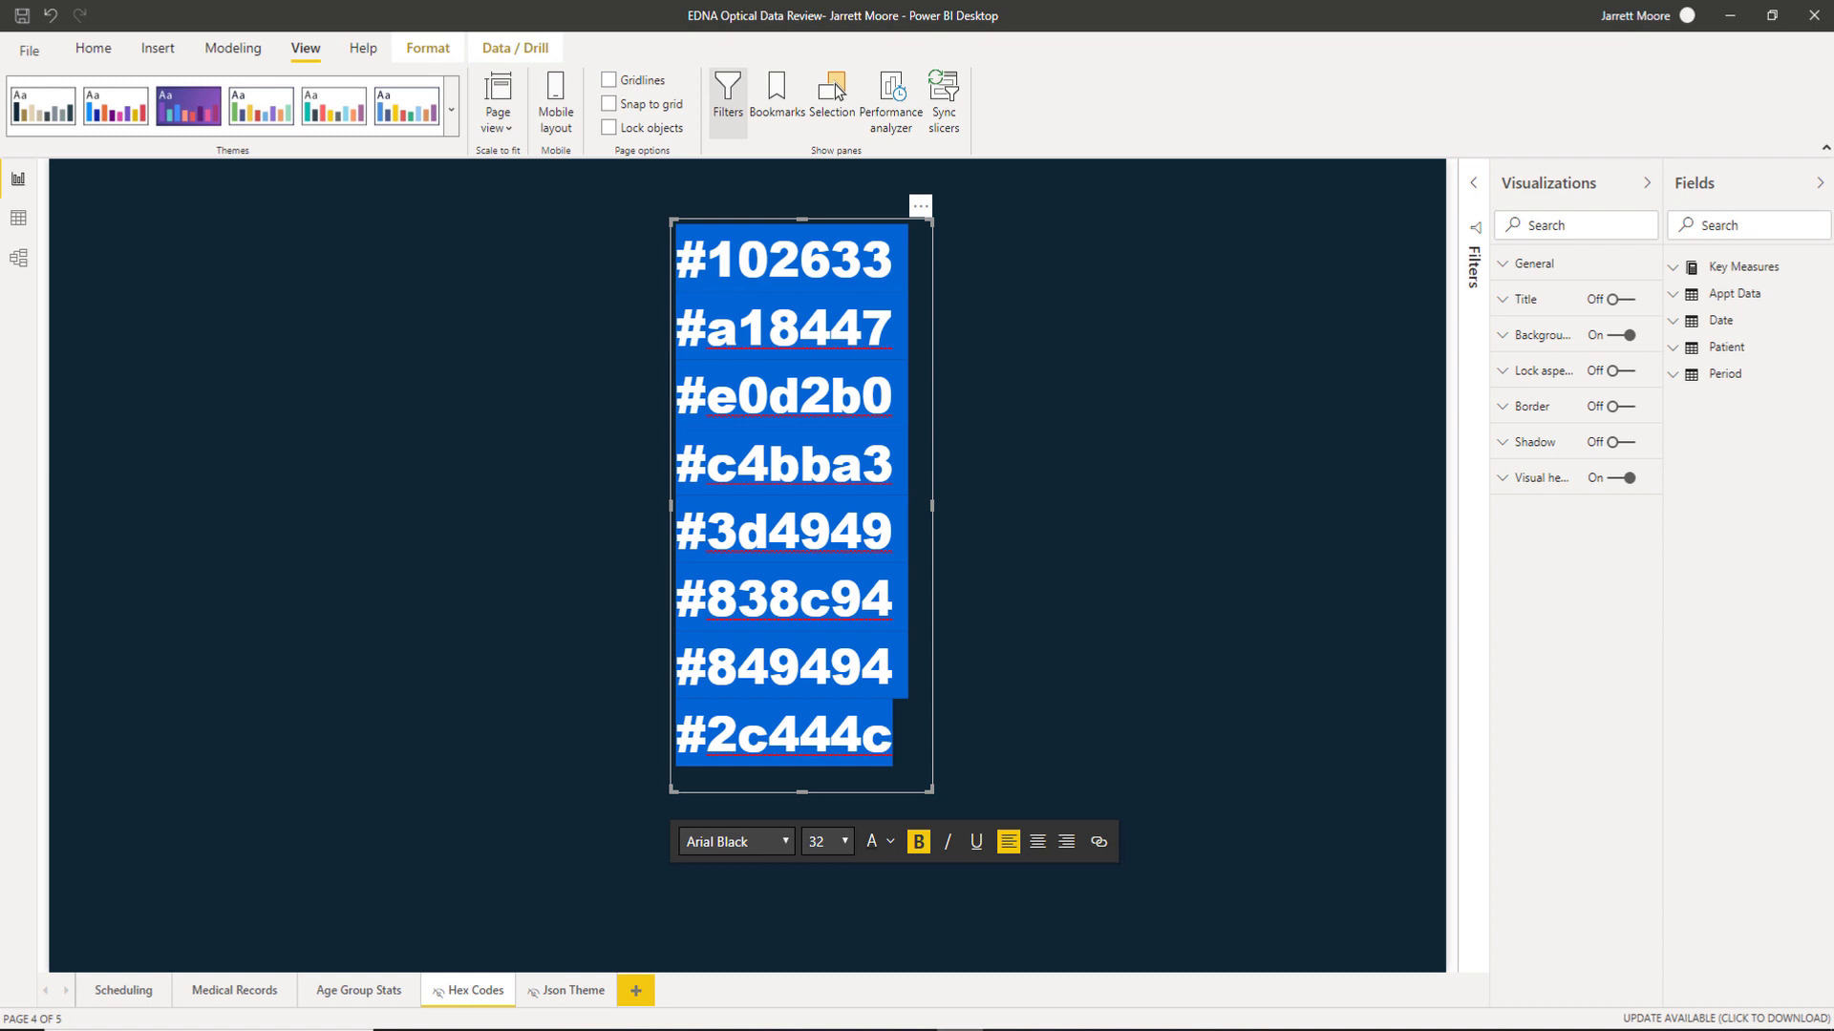
Step: Go to the Json Theme page and select the image of the theme JSON
click(576, 995)
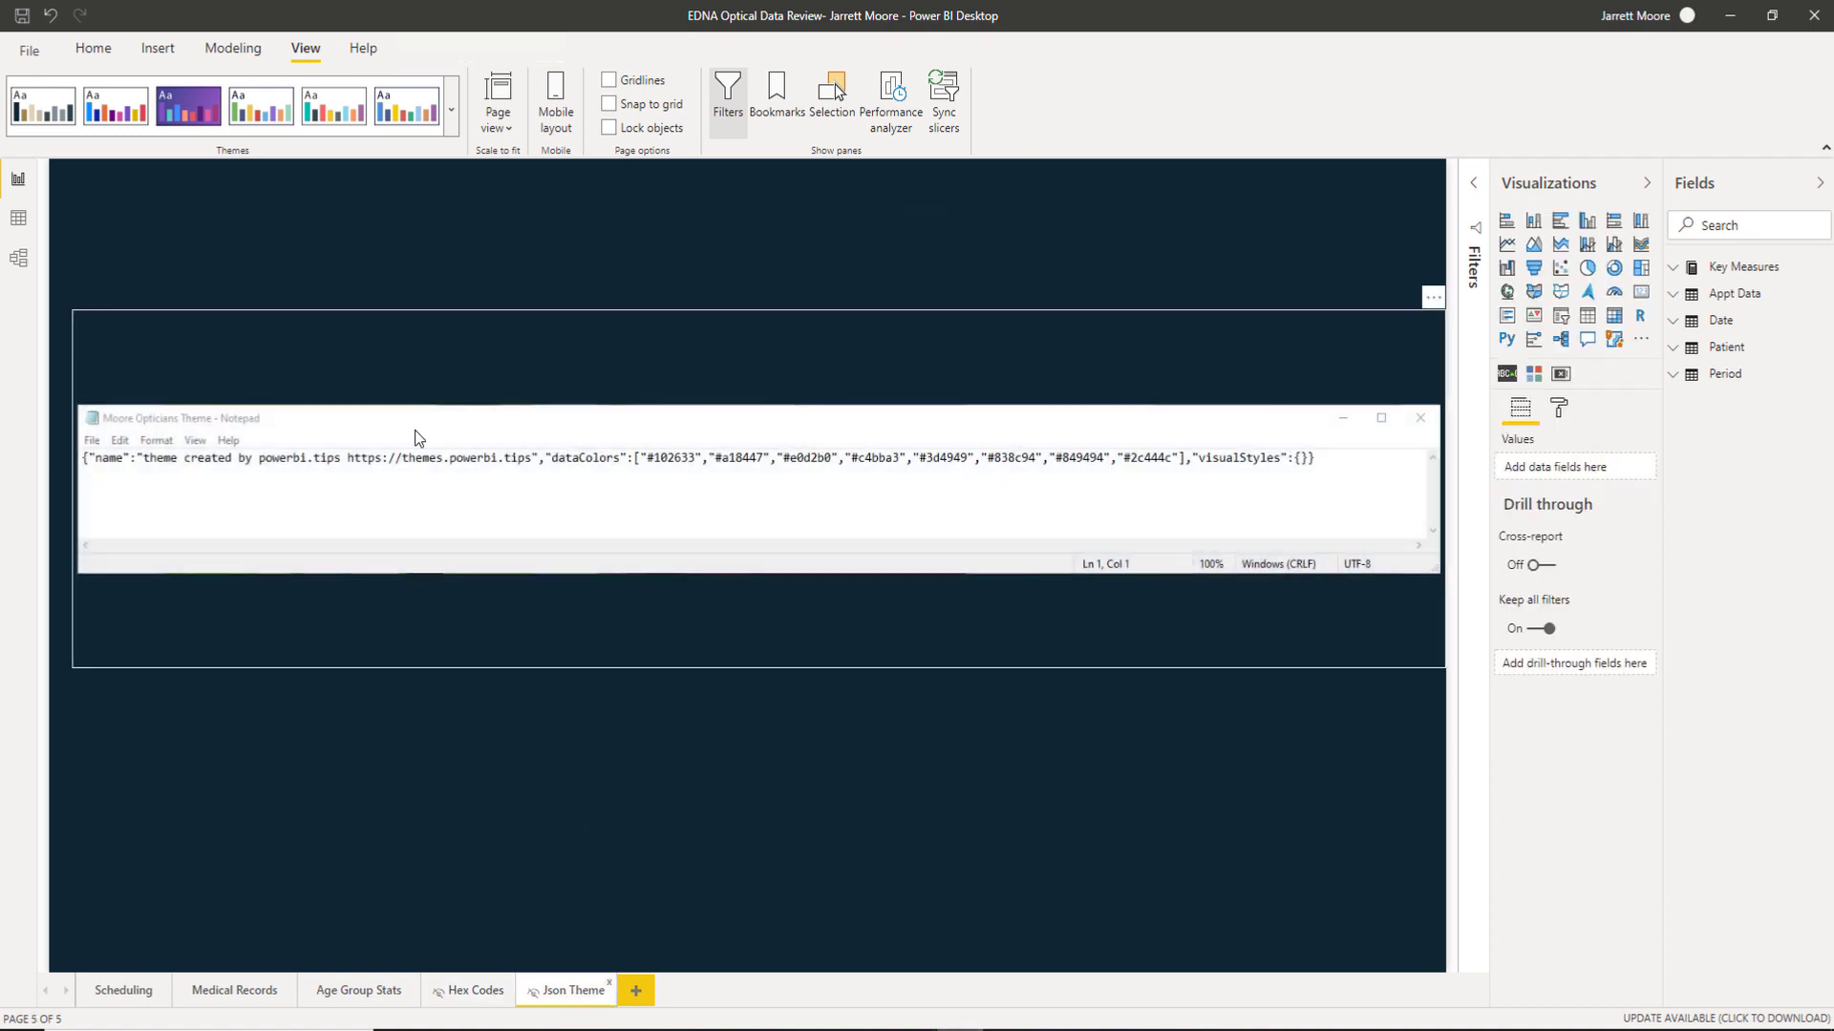
click(422, 325)
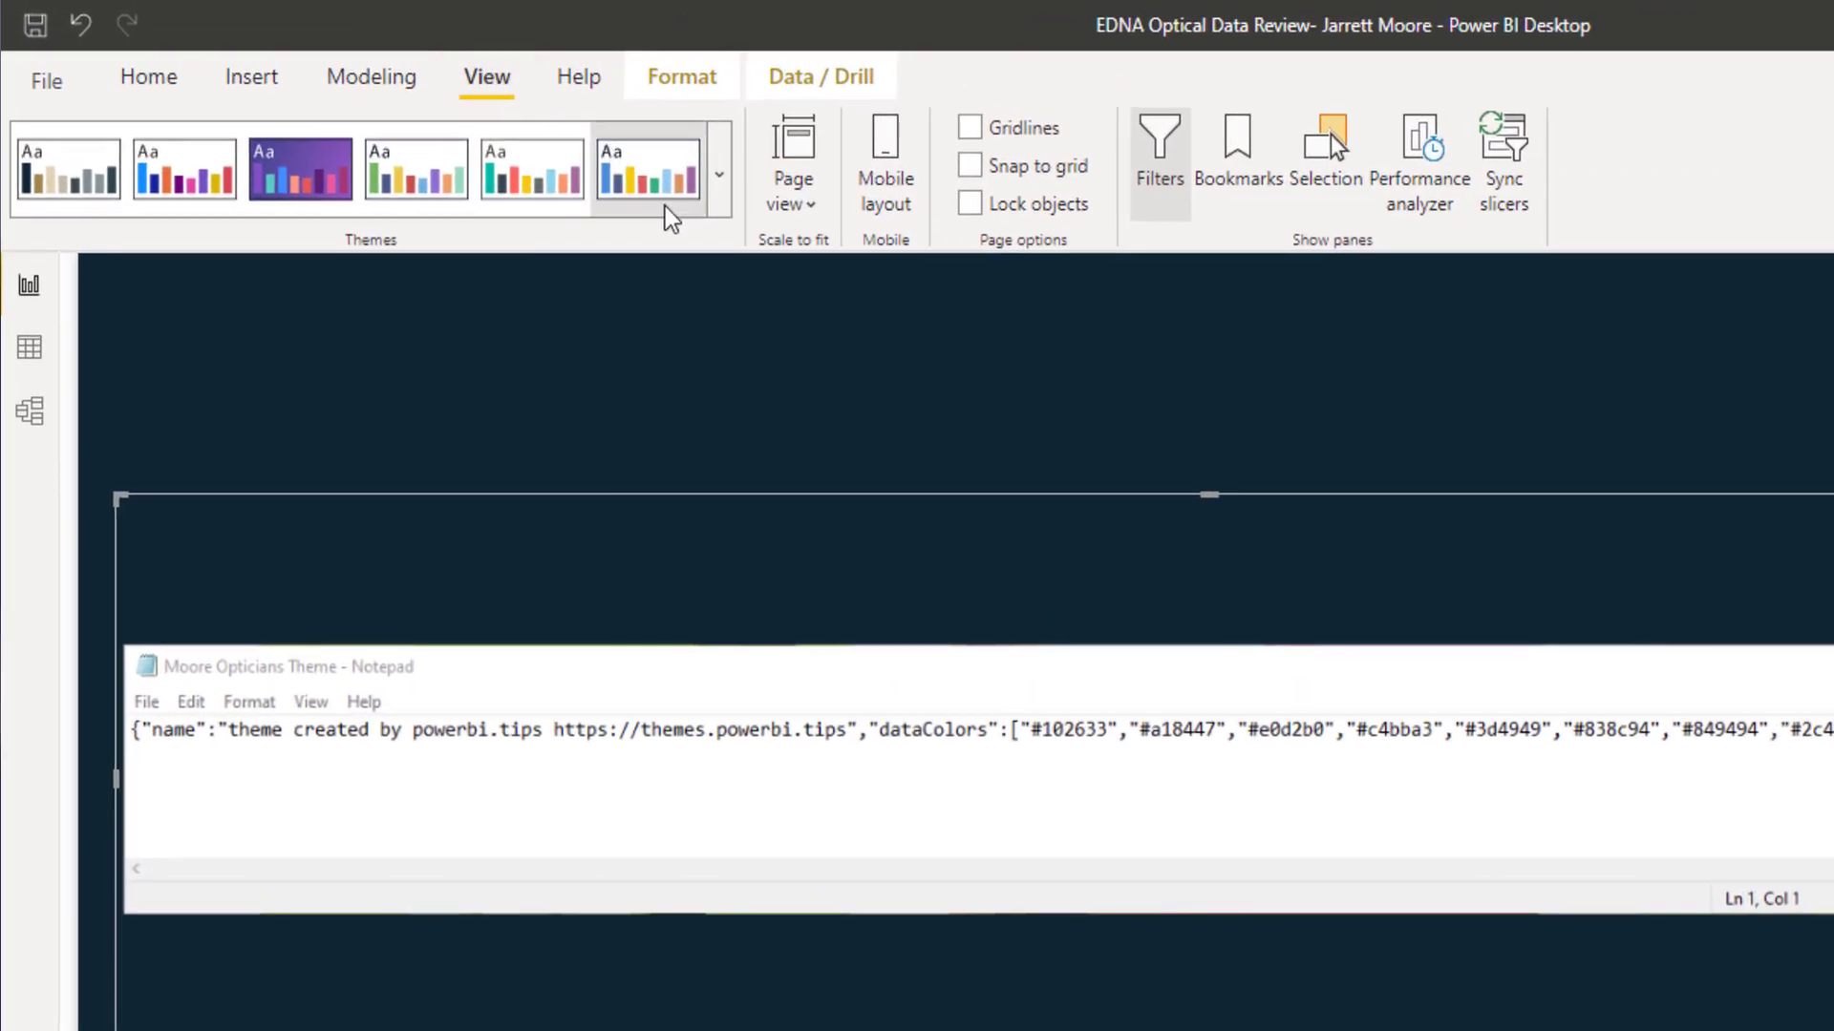
Step: Import the Moore Opticians Theme file through Browse for themes and close the success message
click(719, 186)
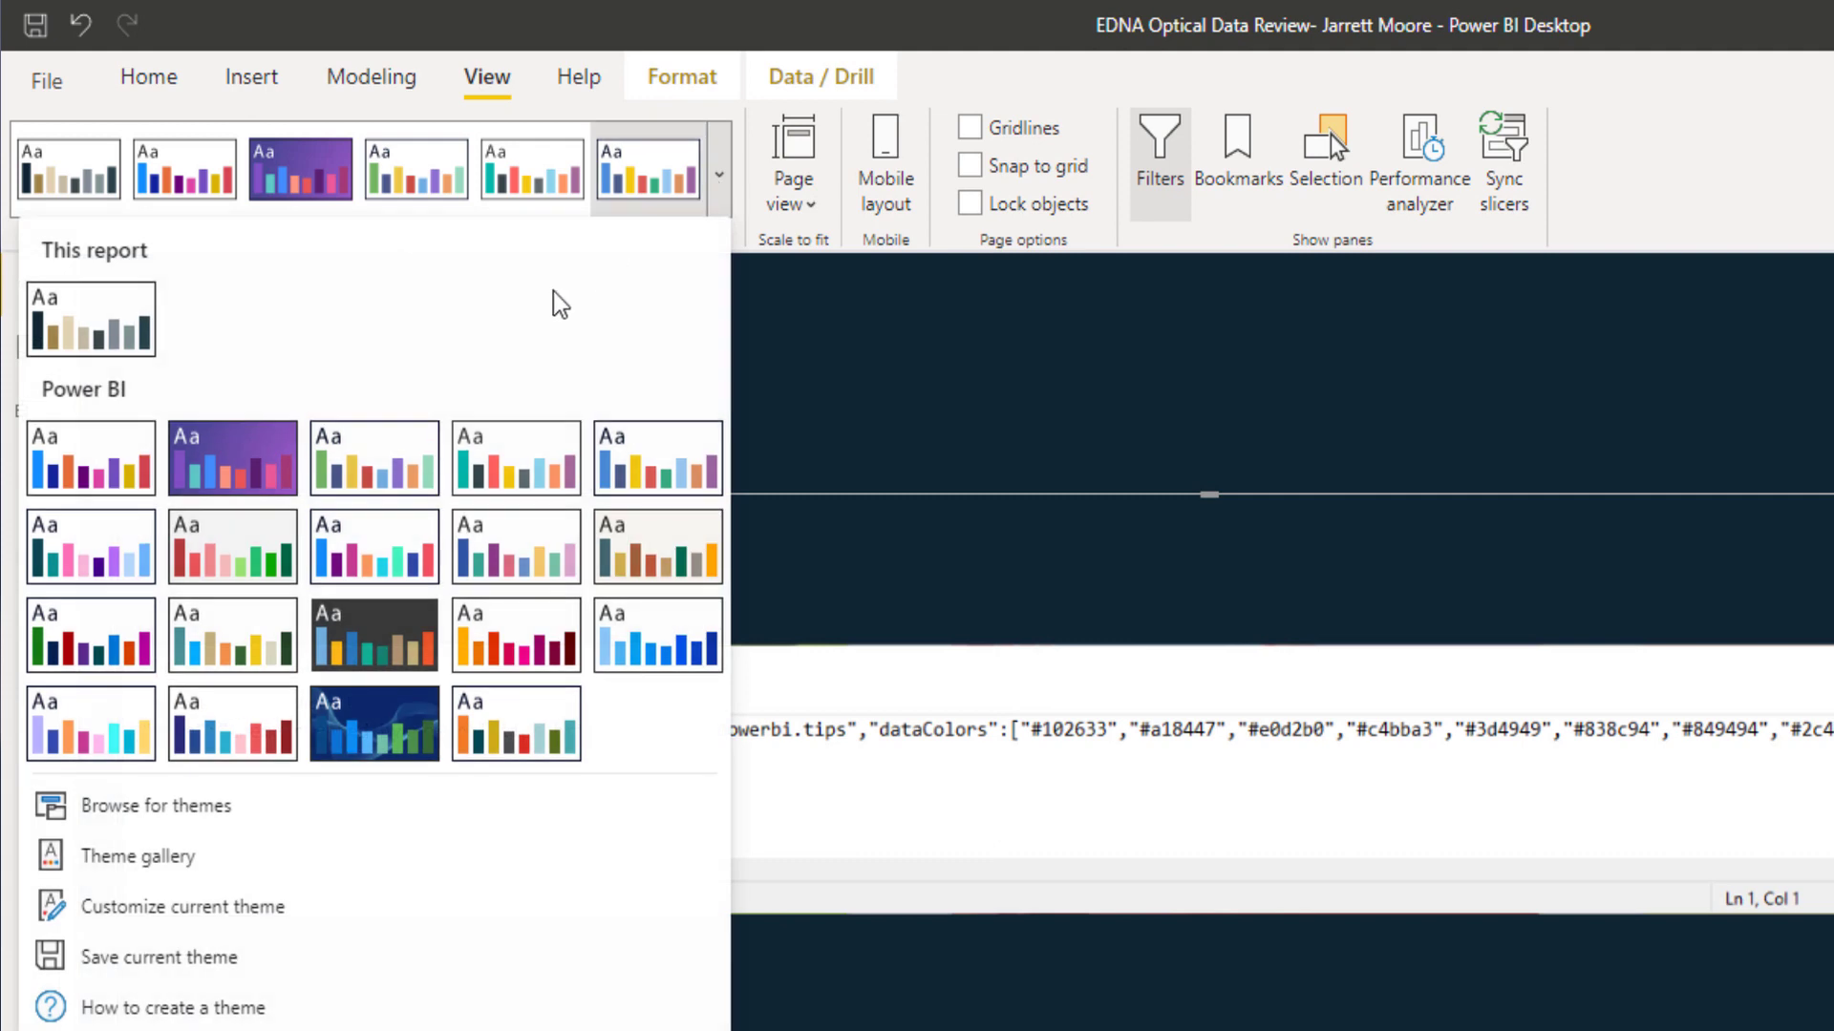
click(172, 813)
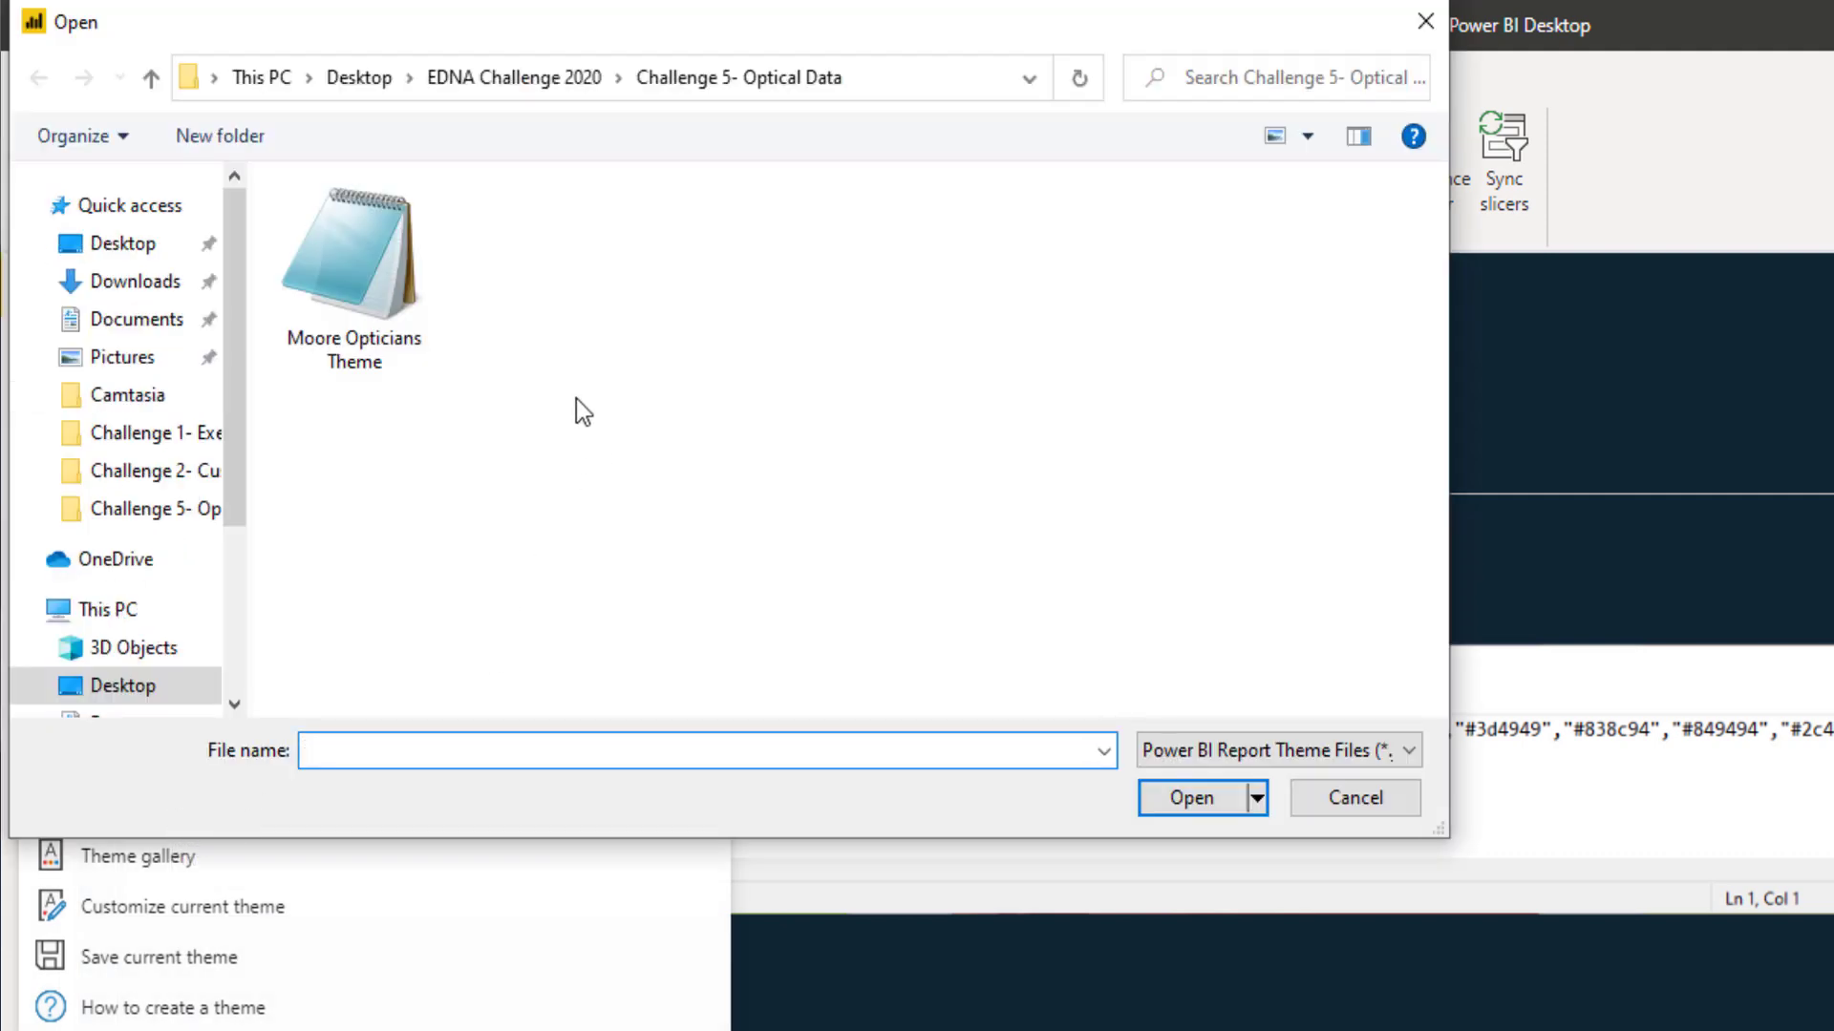
click(374, 279)
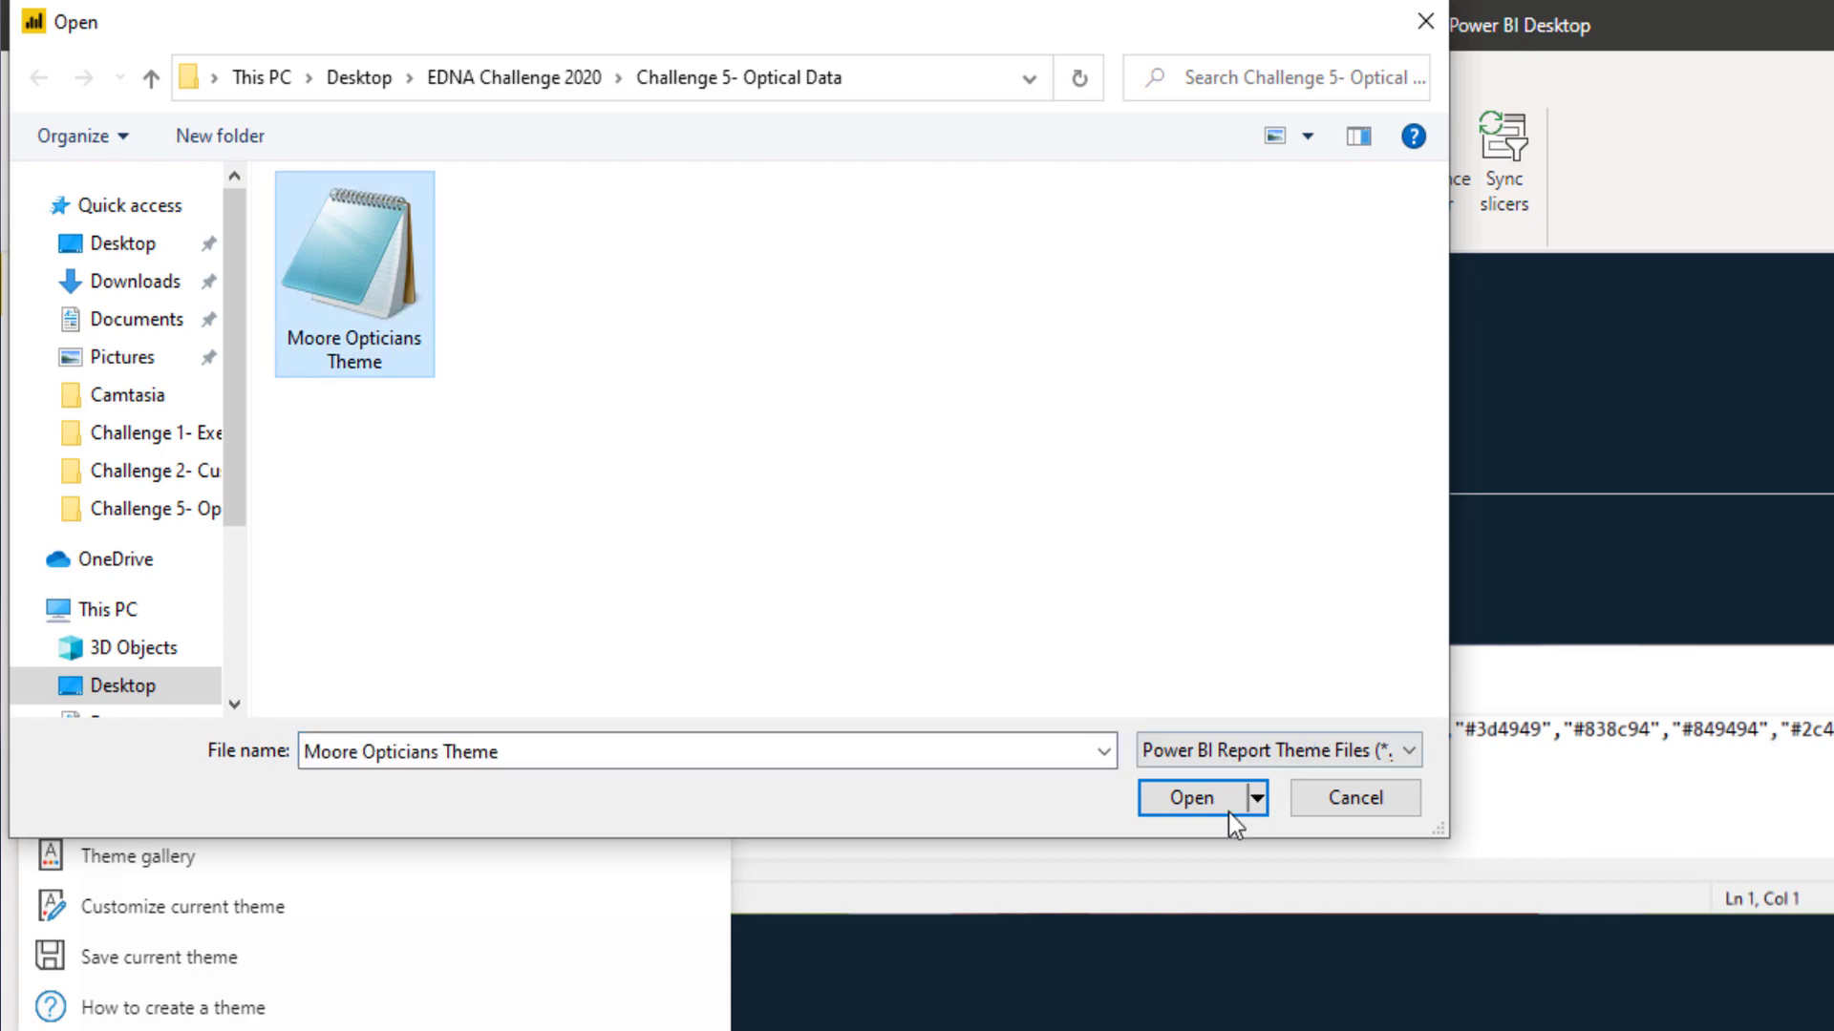
click(1187, 796)
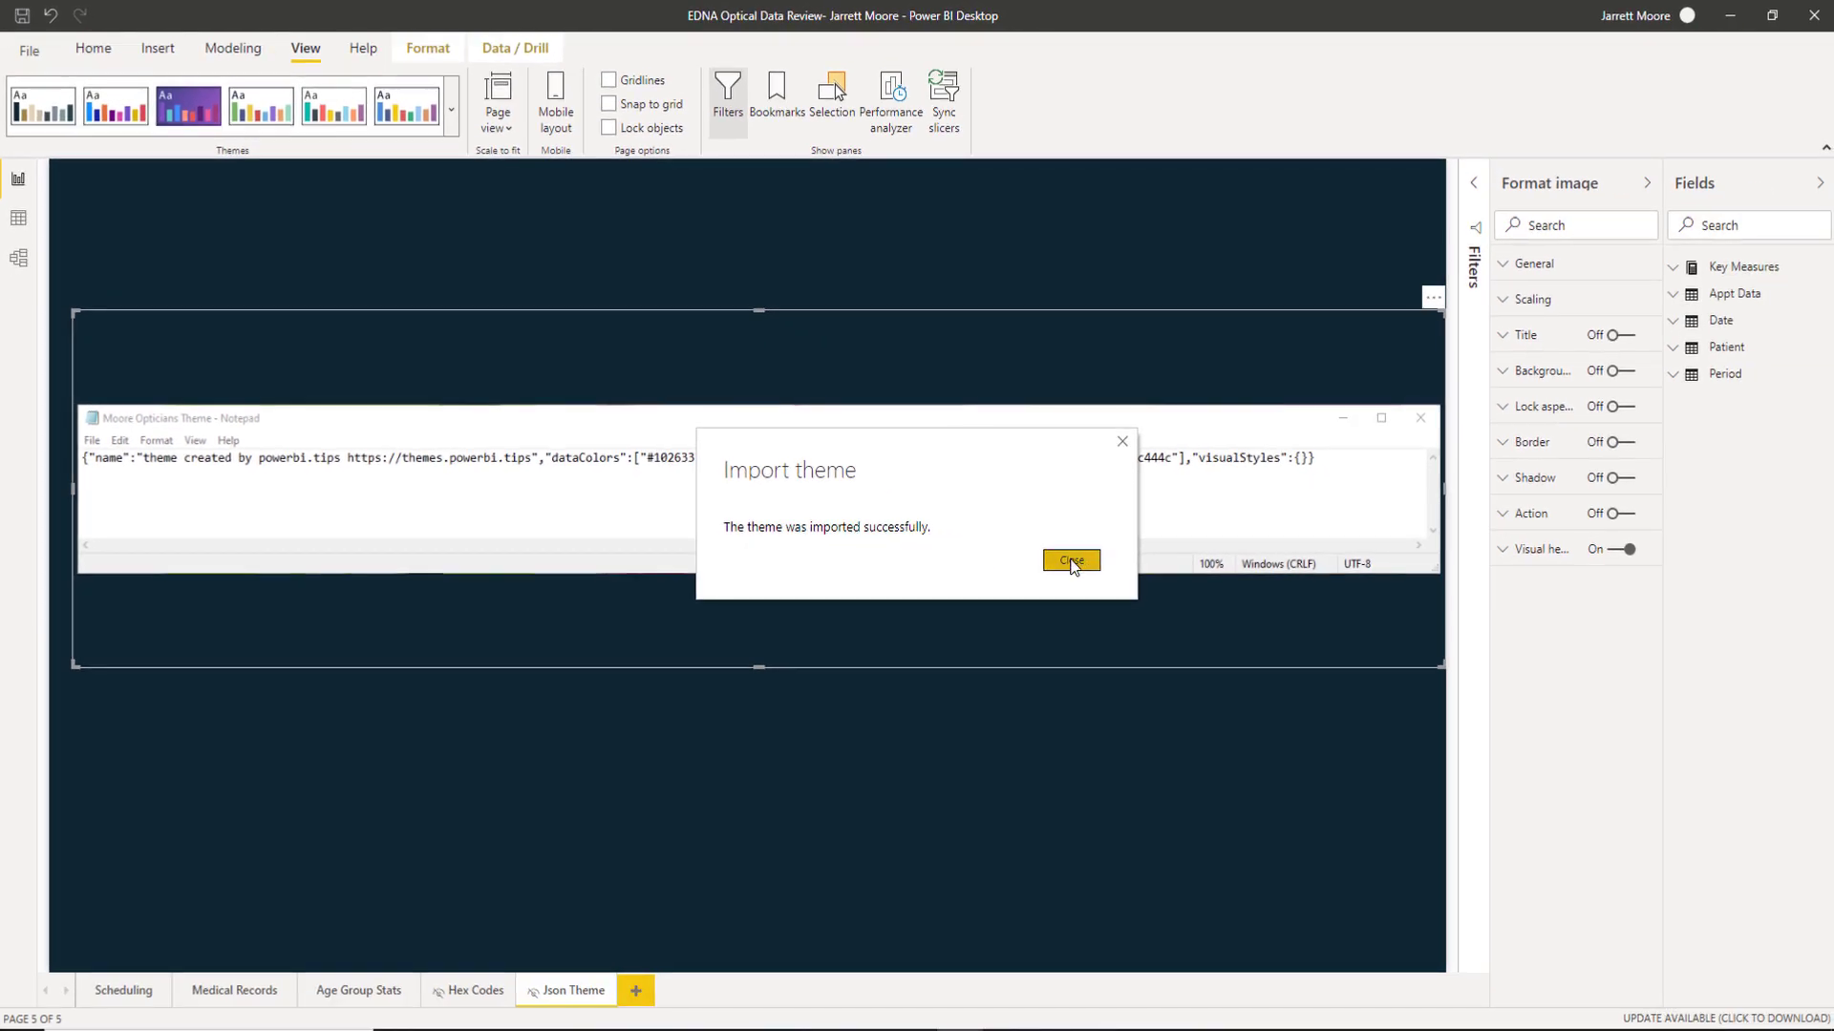
click(1071, 562)
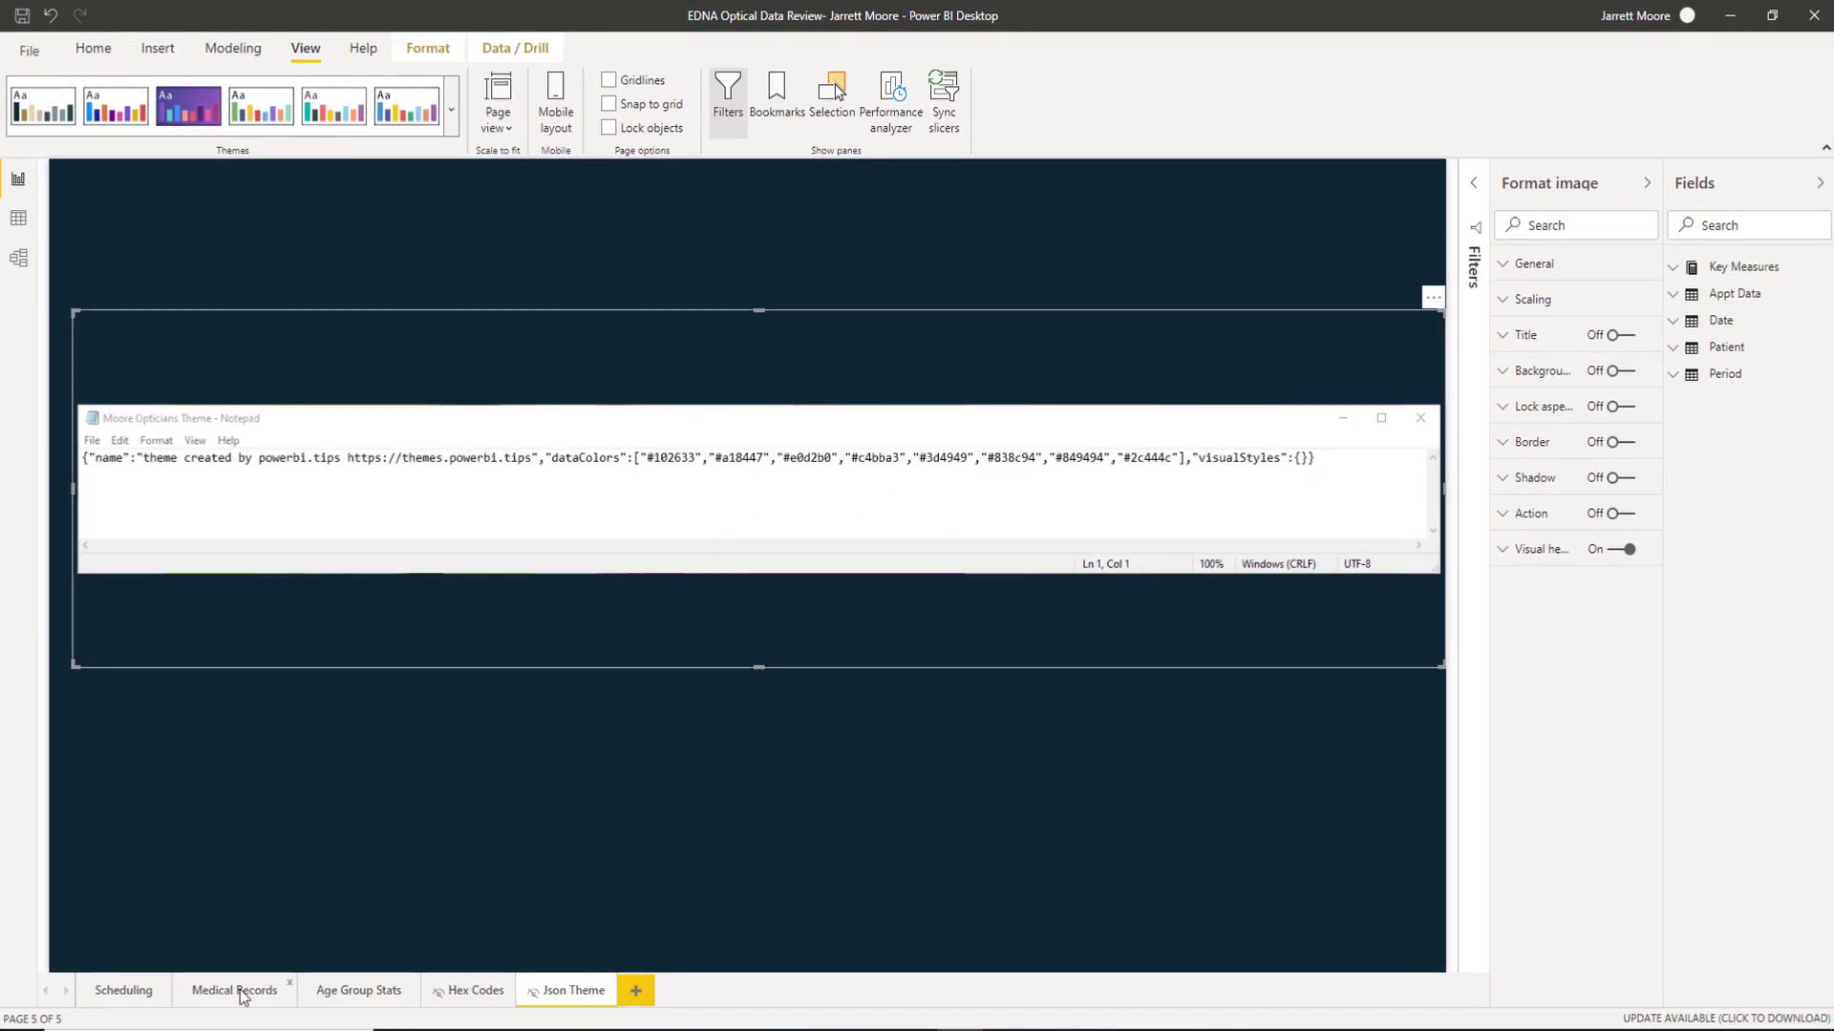
Step: On the Scheduling page, show the Patient slicer's Items background colour choices with the theme colours
click(122, 993)
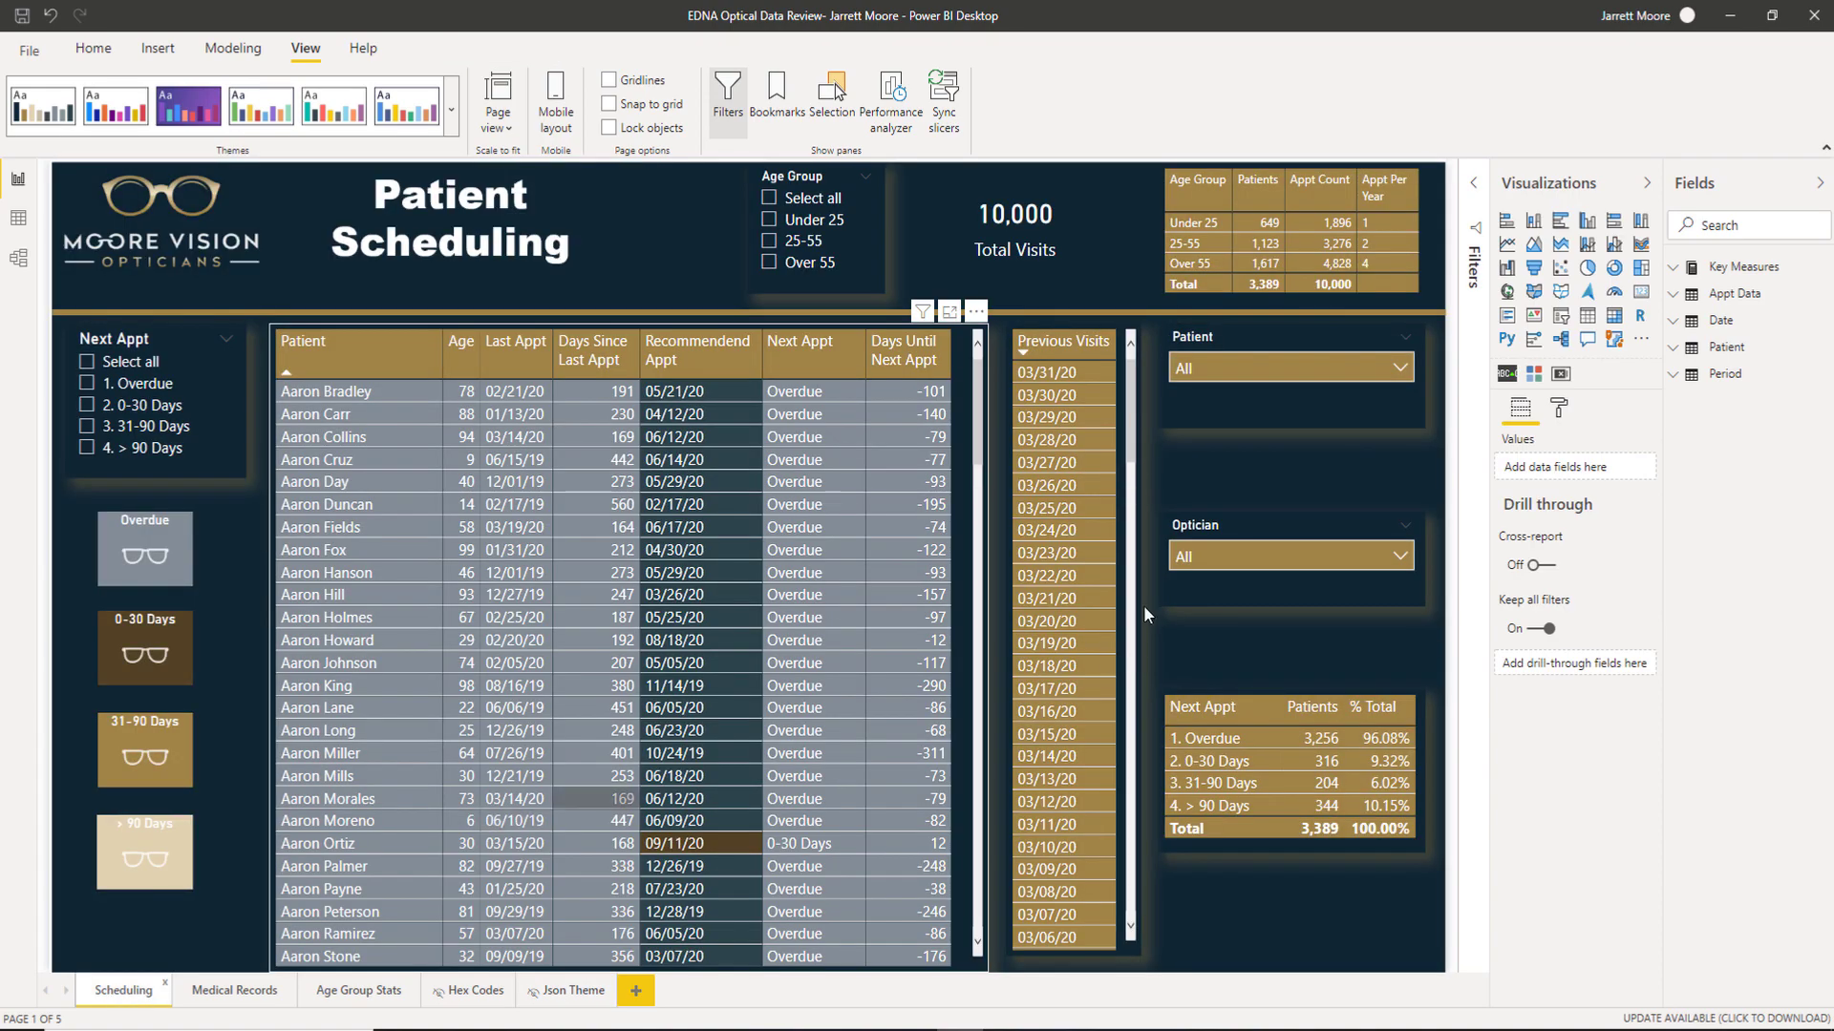
click(1265, 349)
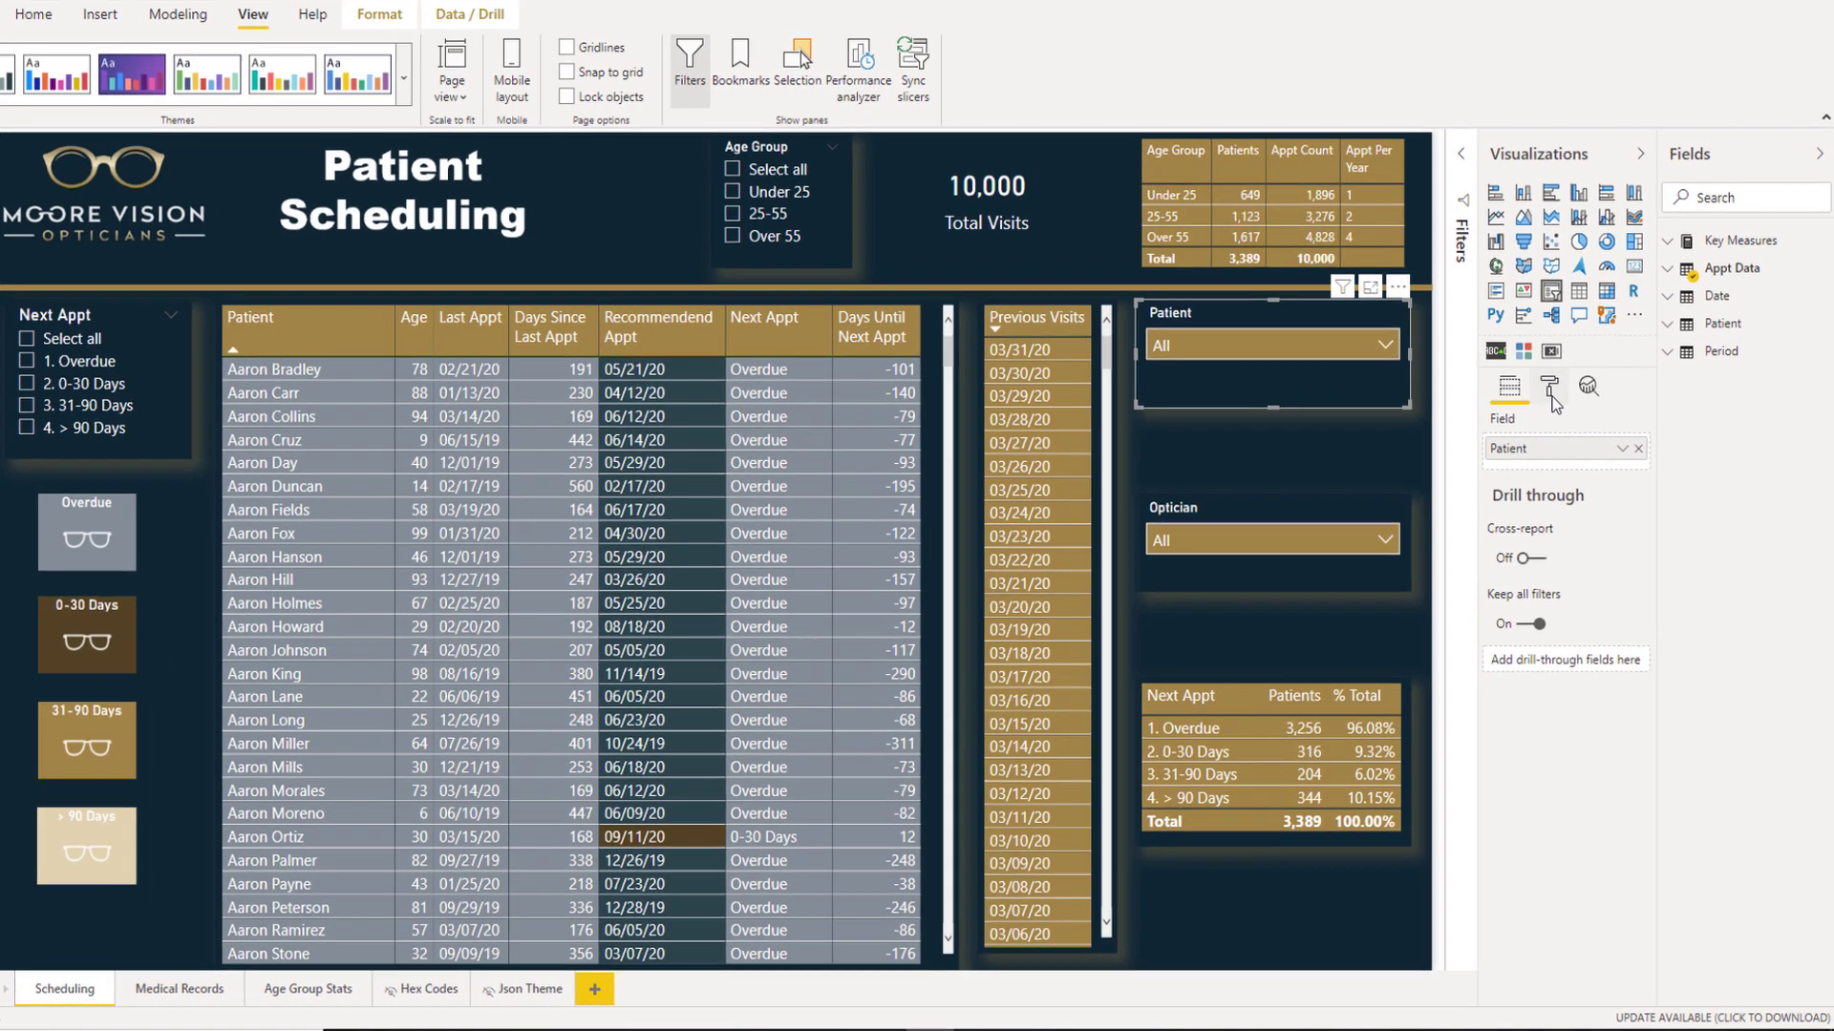
click(1559, 408)
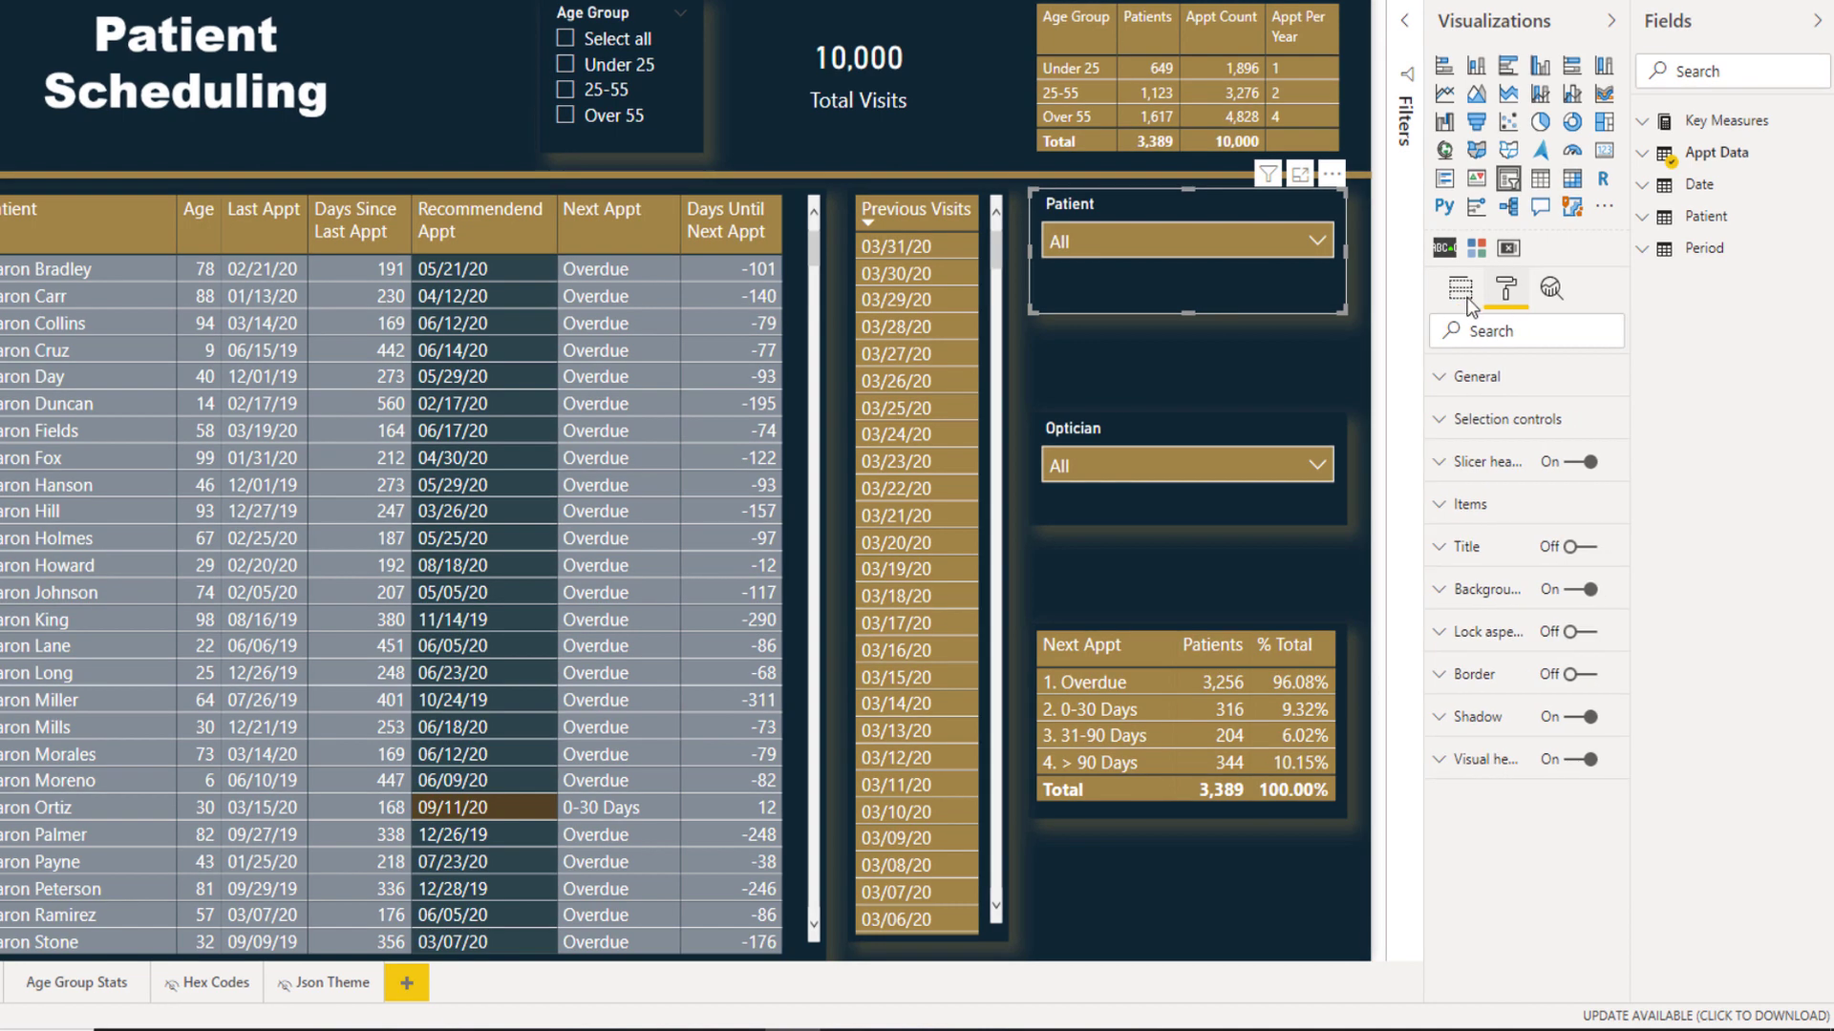
click(1461, 505)
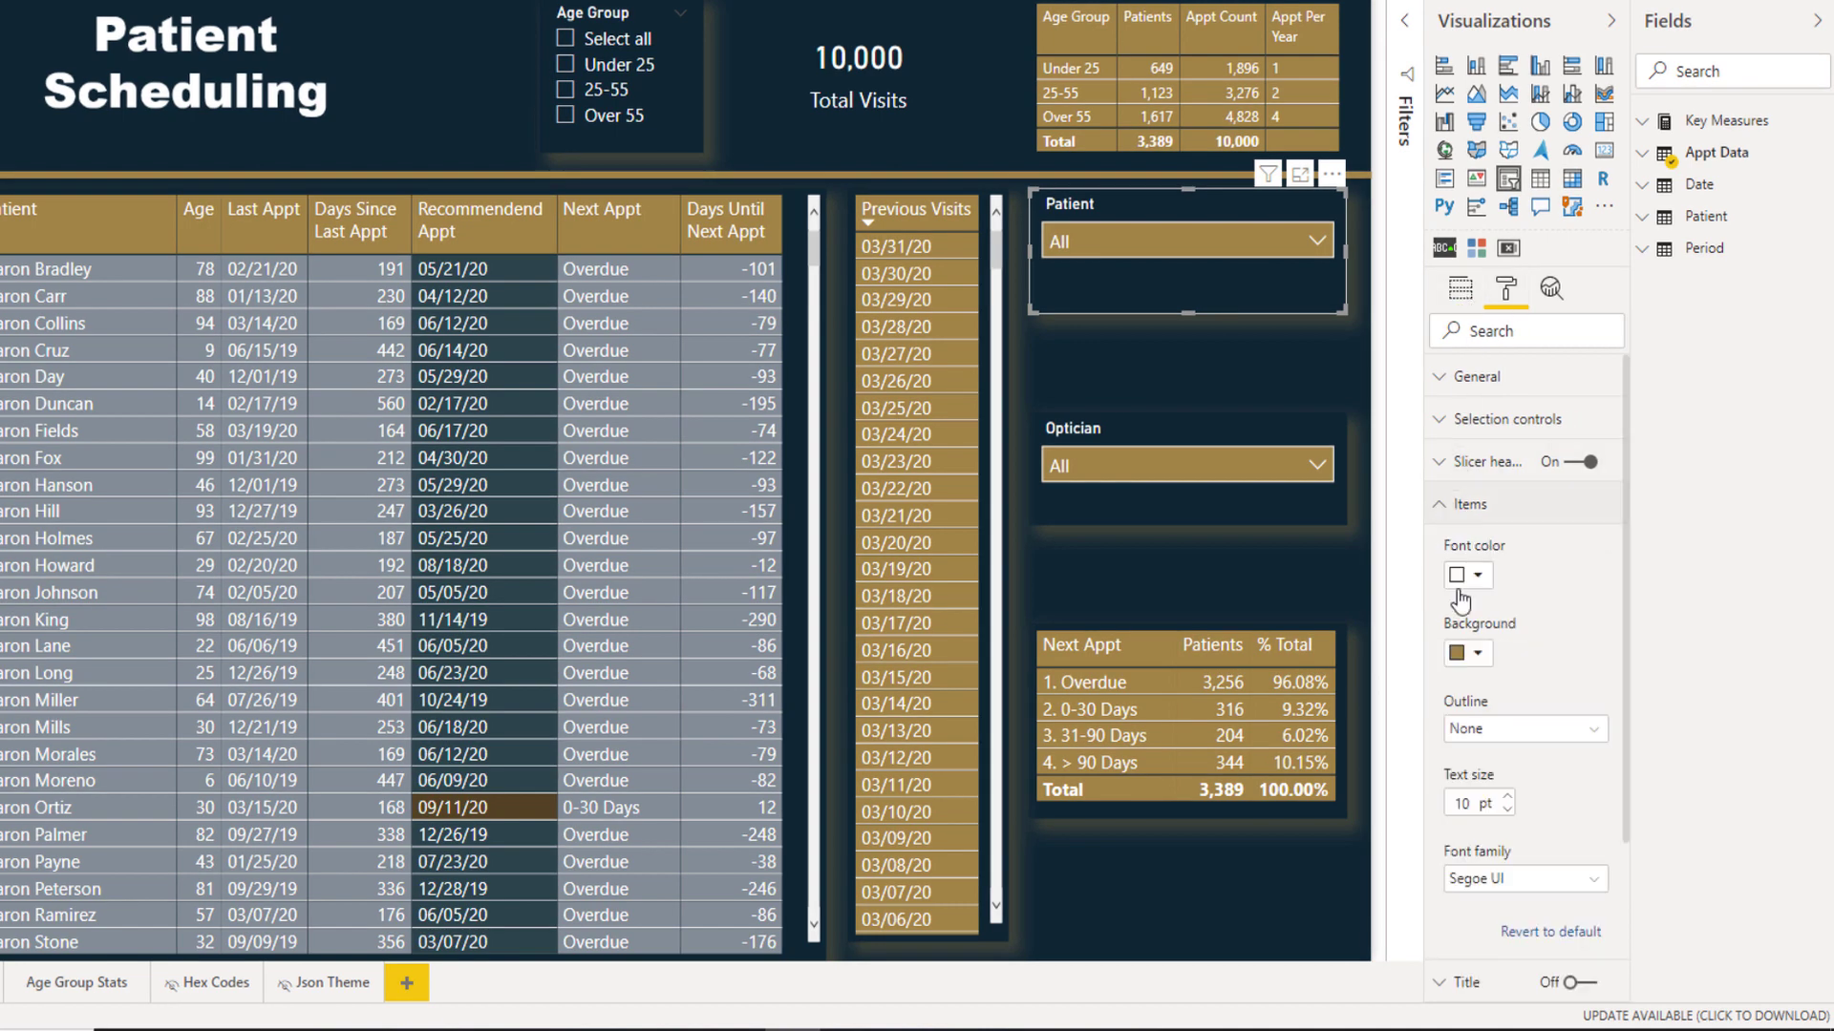
click(1478, 655)
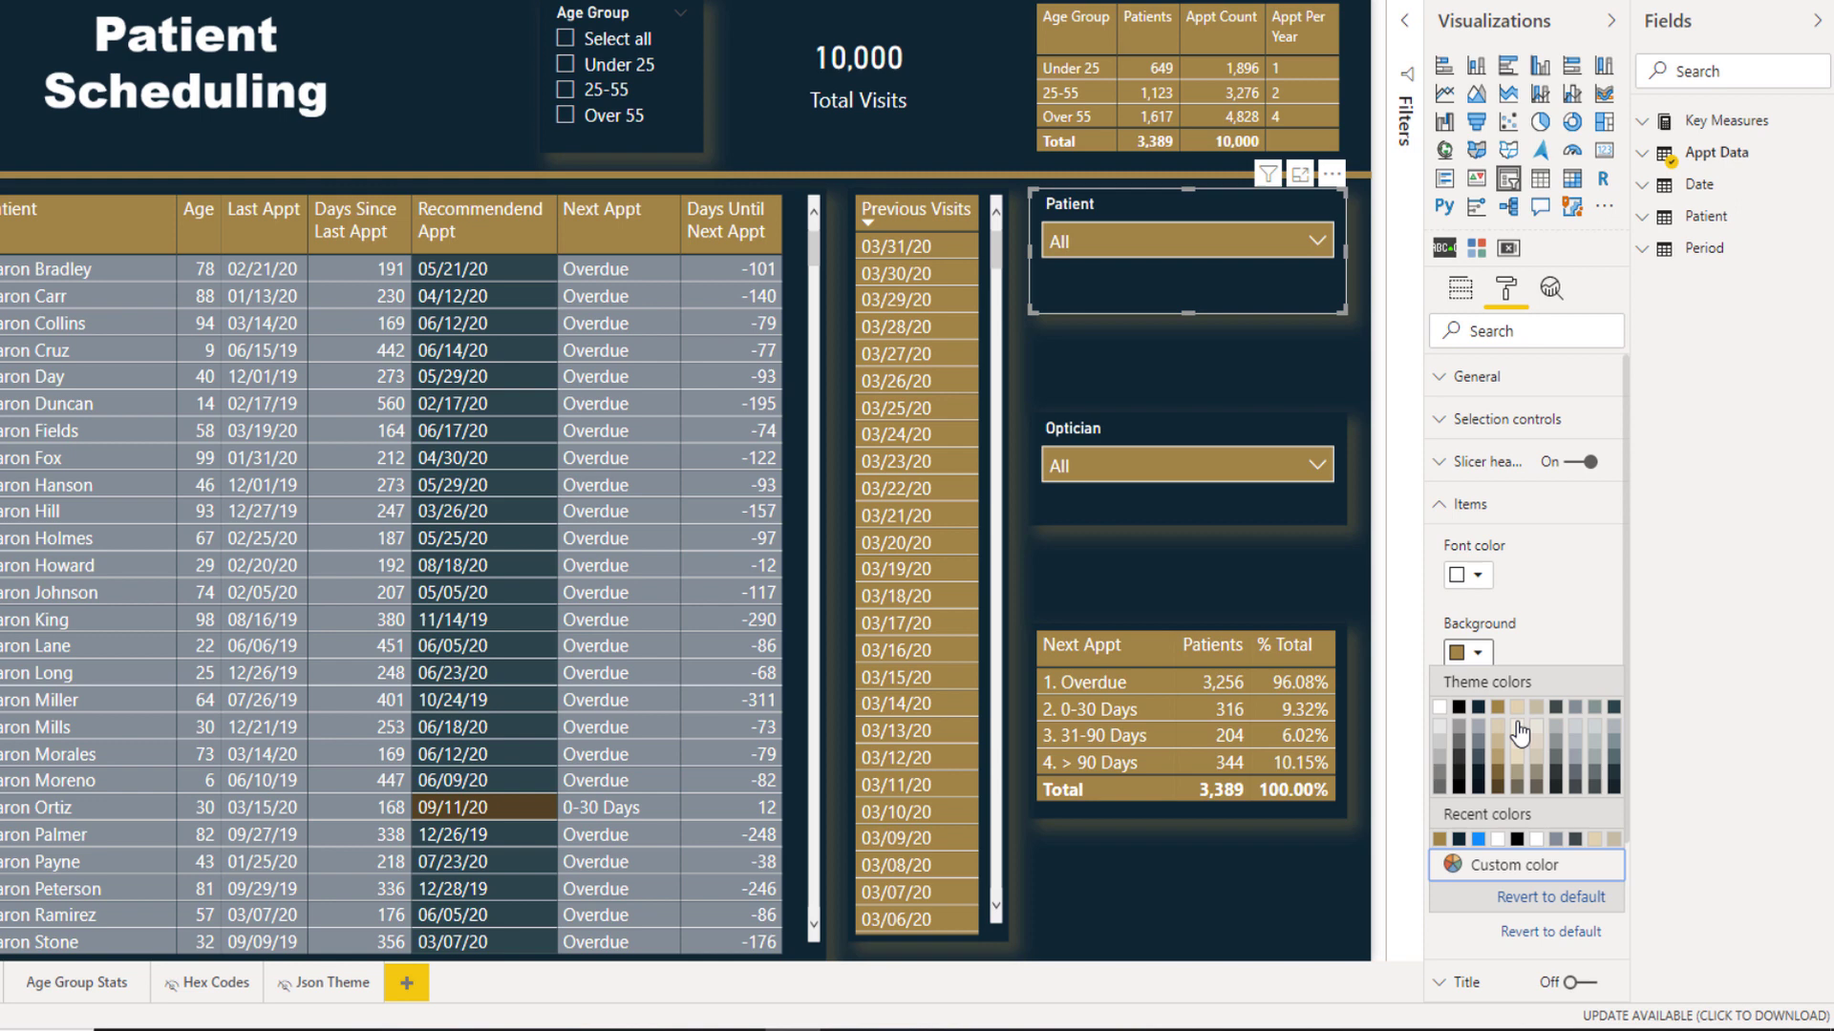